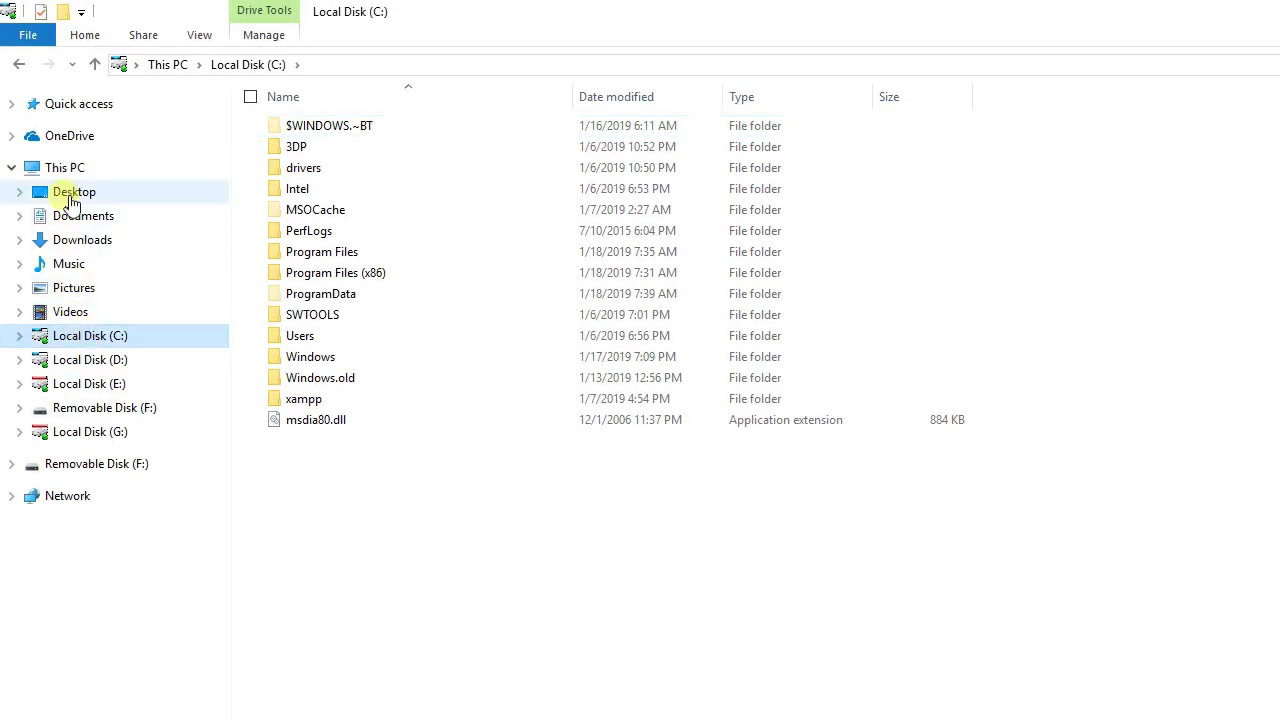
Step: Try to open Removable Disk (F:) from This PC, declining to format the disk and dismissing the access error
left_click(72, 199)
left_click(66, 170)
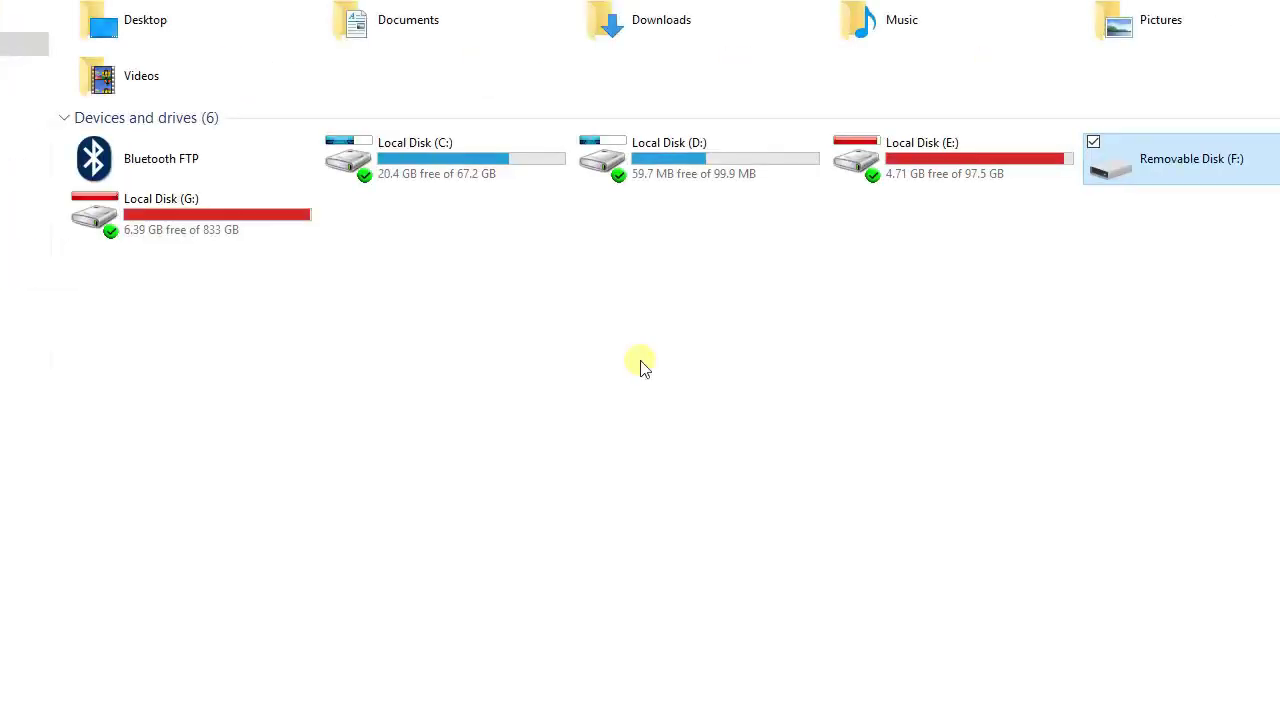
left_click(117, 365)
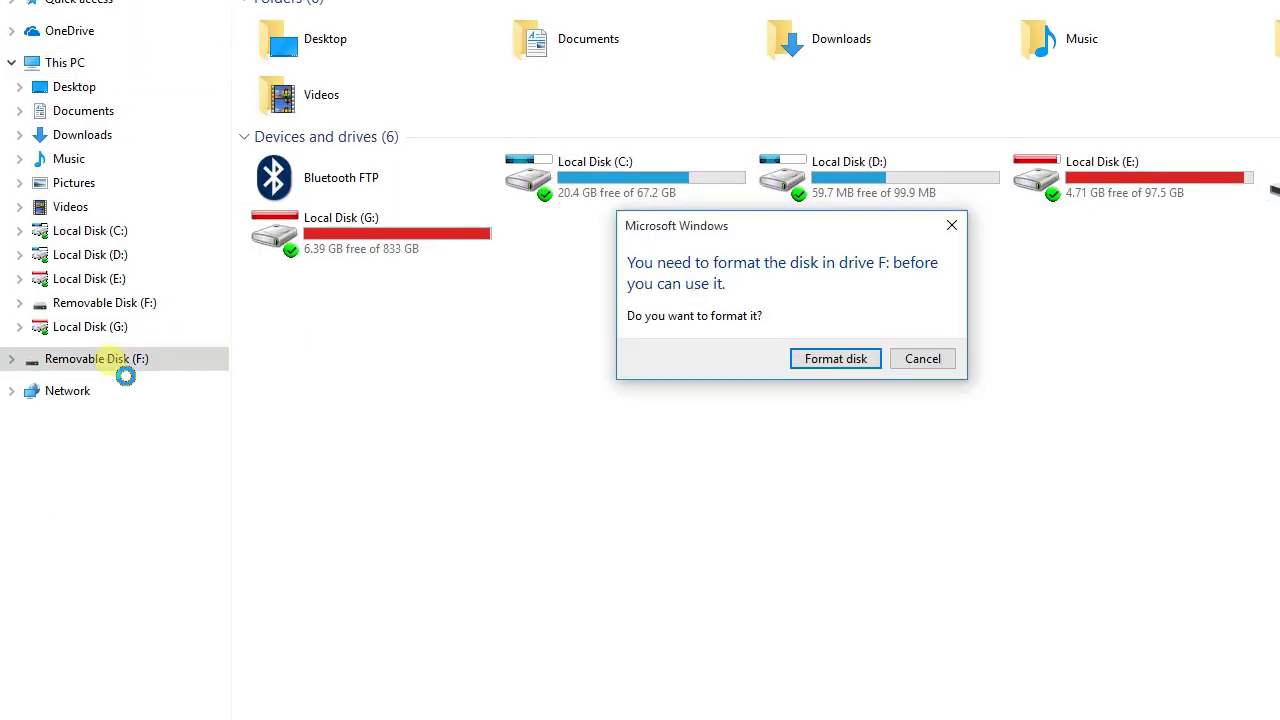
left_click(940, 360)
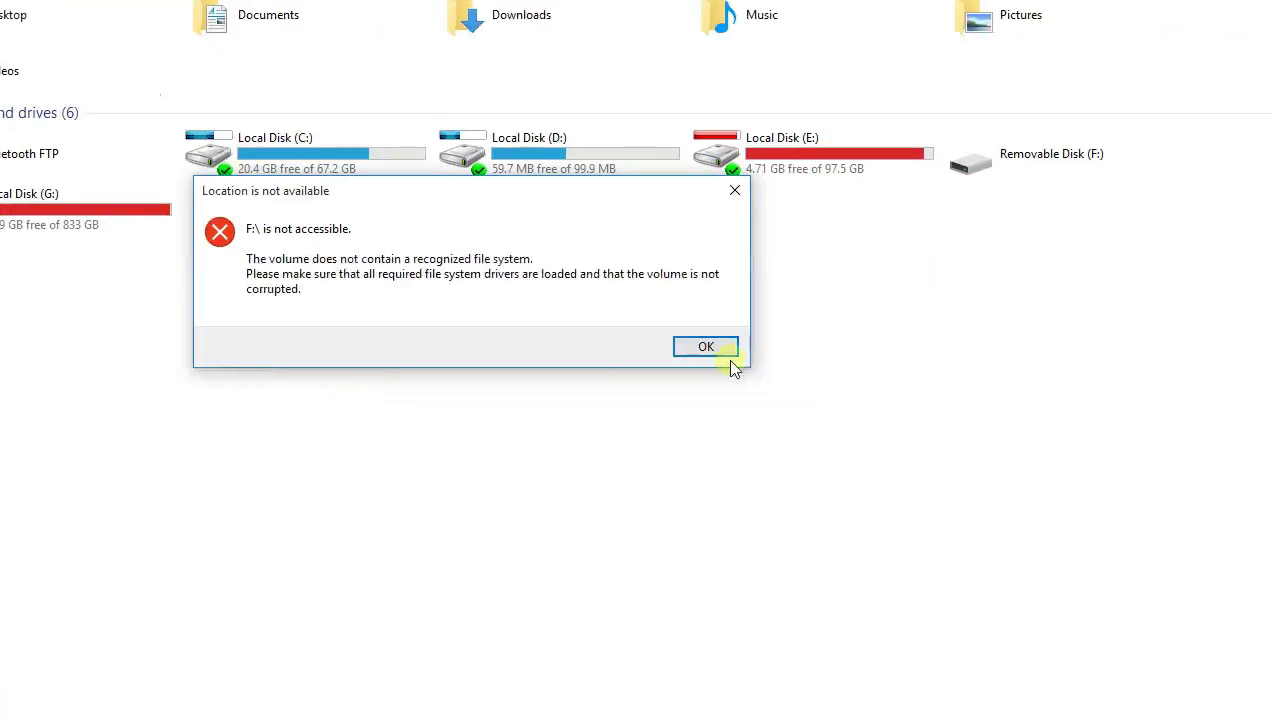
left_click(716, 350)
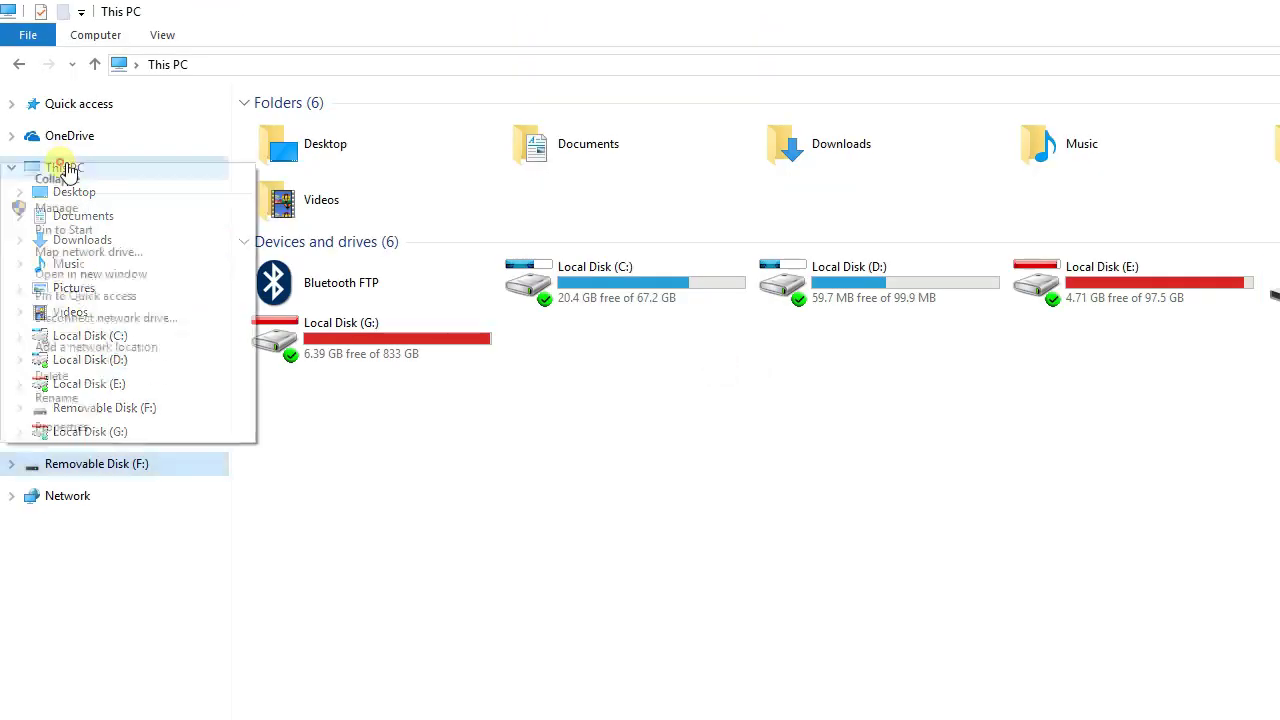
Step: Inspect the removable disk's F: partition in Disk Management, and close the Computer Management and This PC windows
left_click(57, 207)
left_click(140, 275)
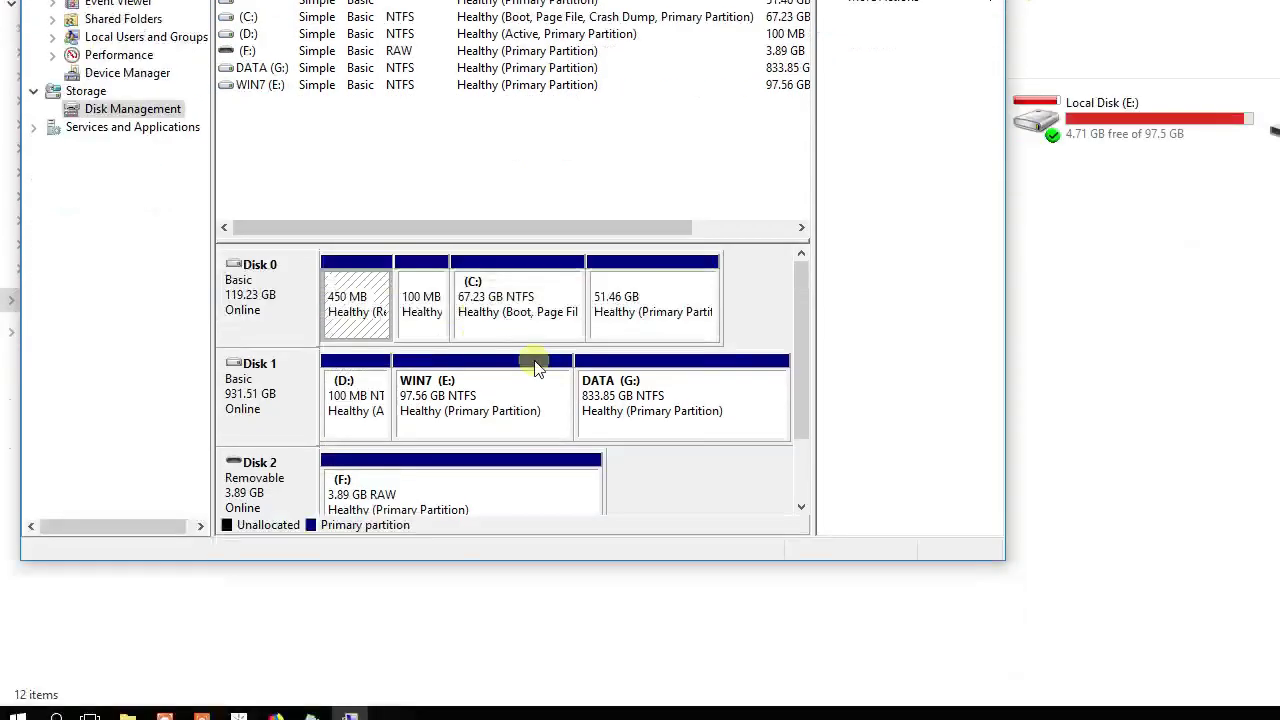
left_click(801, 487)
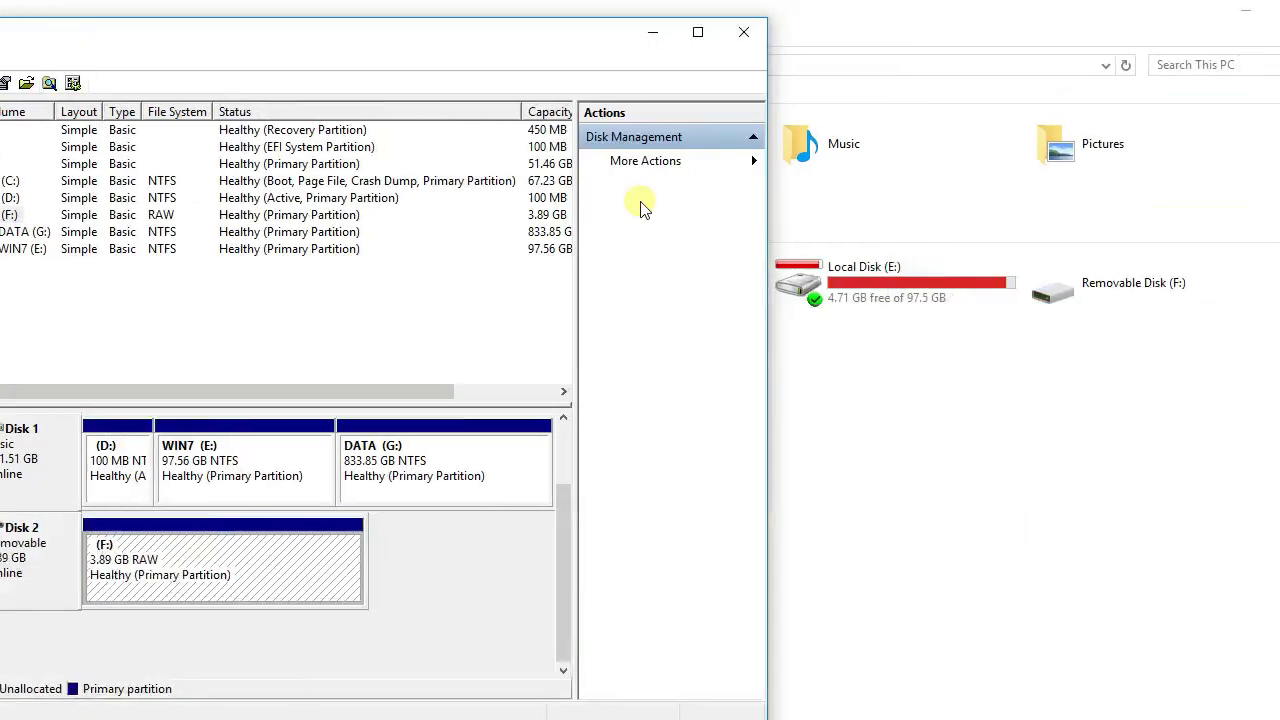
left_click(737, 31)
left_click(1163, 18)
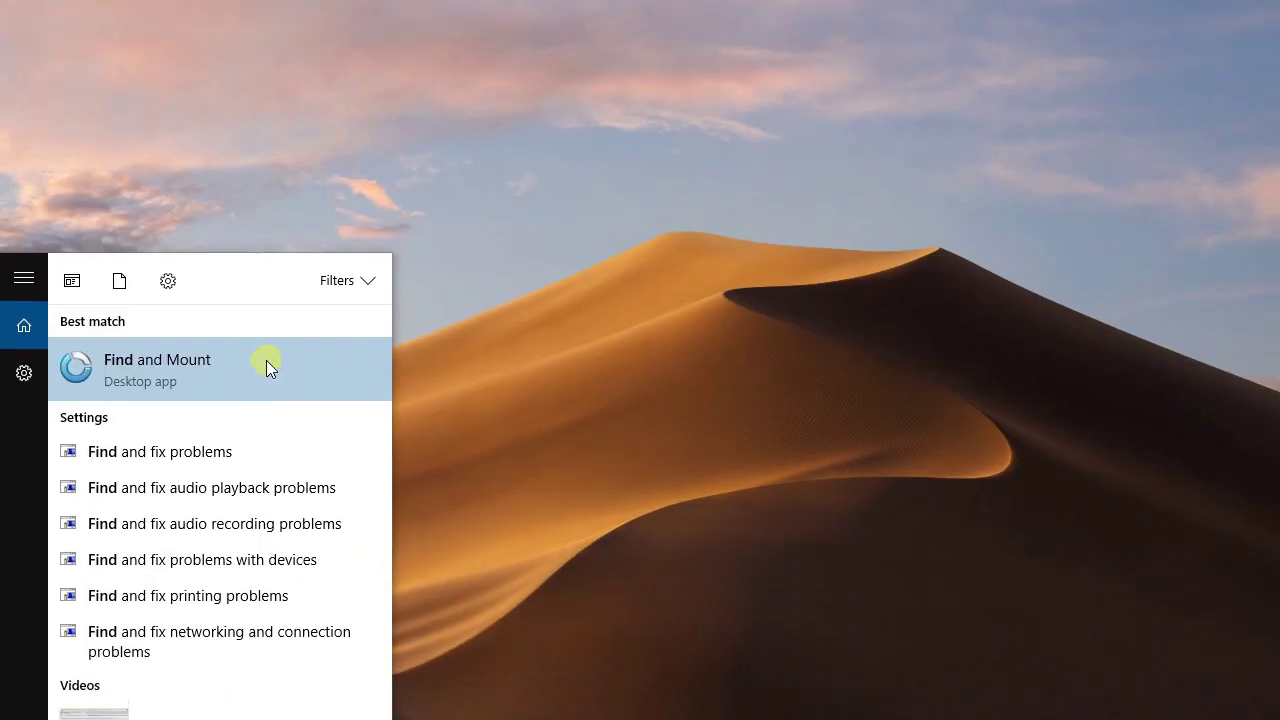
Step: Run Find and Mount as administrator and start a Thorough Scan of the Kingston DataTraveler 101 USB Device
right_click(267, 362)
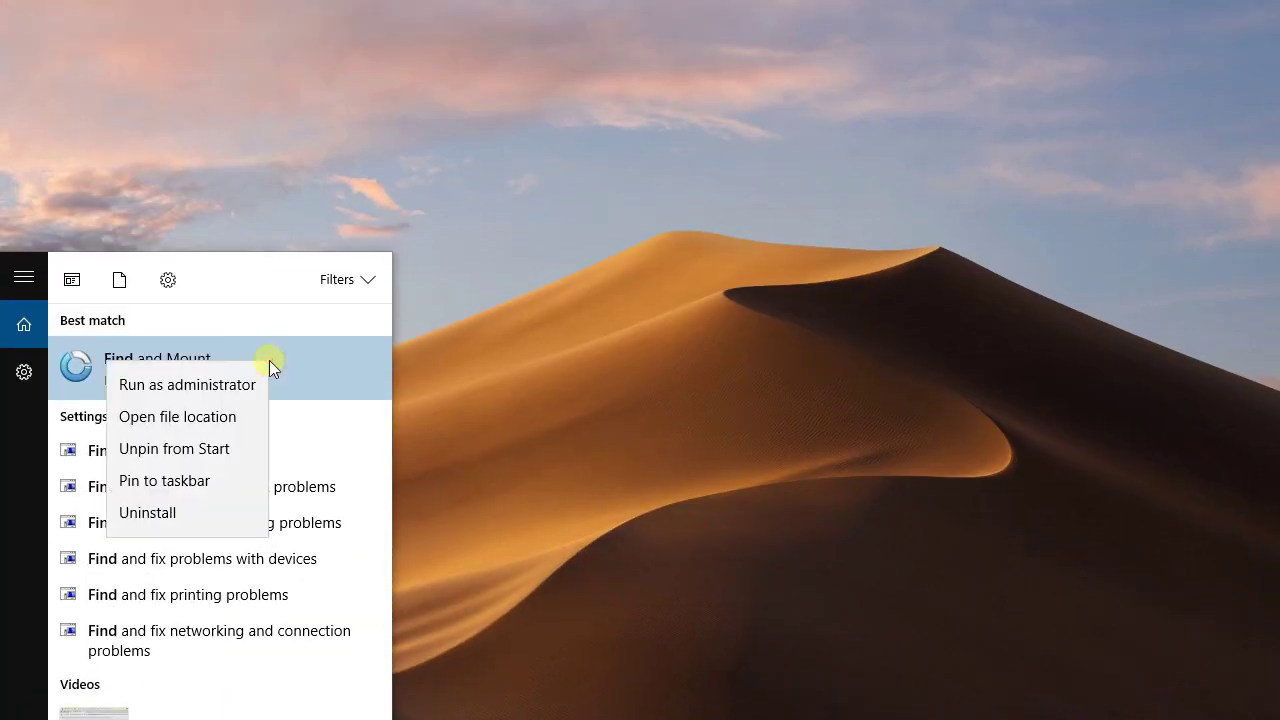
left_click(243, 381)
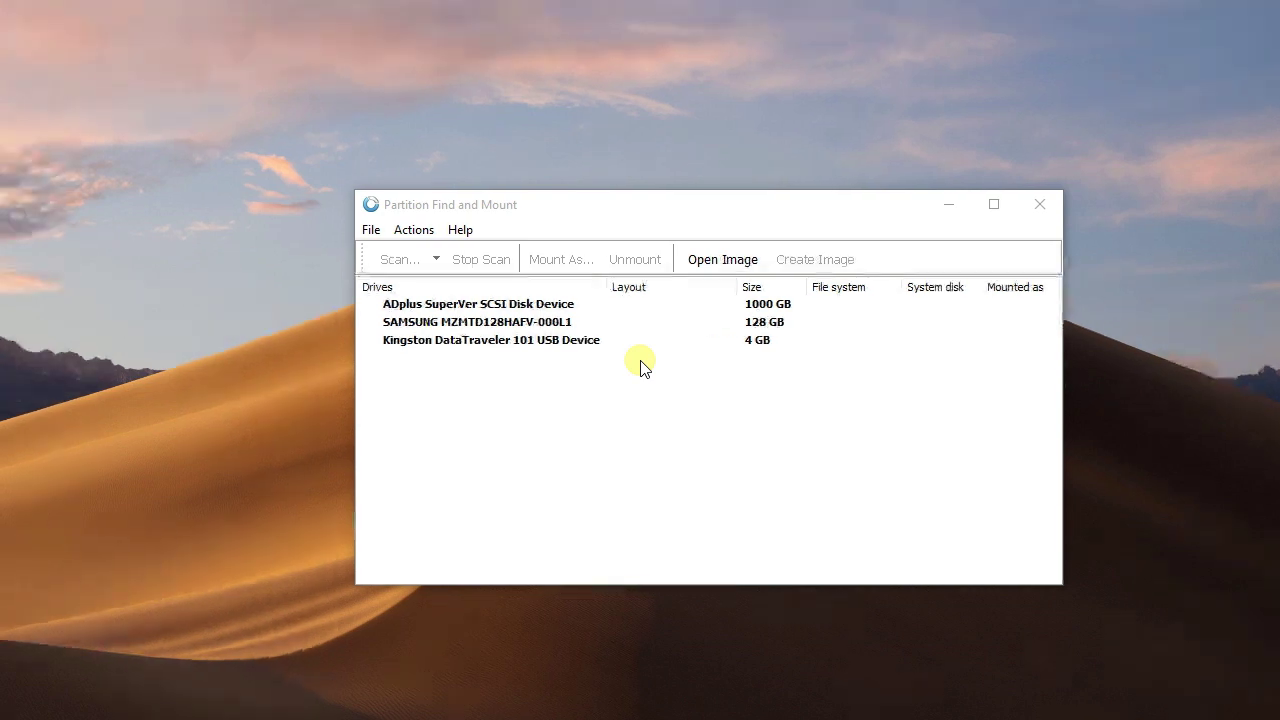
left_click(509, 316)
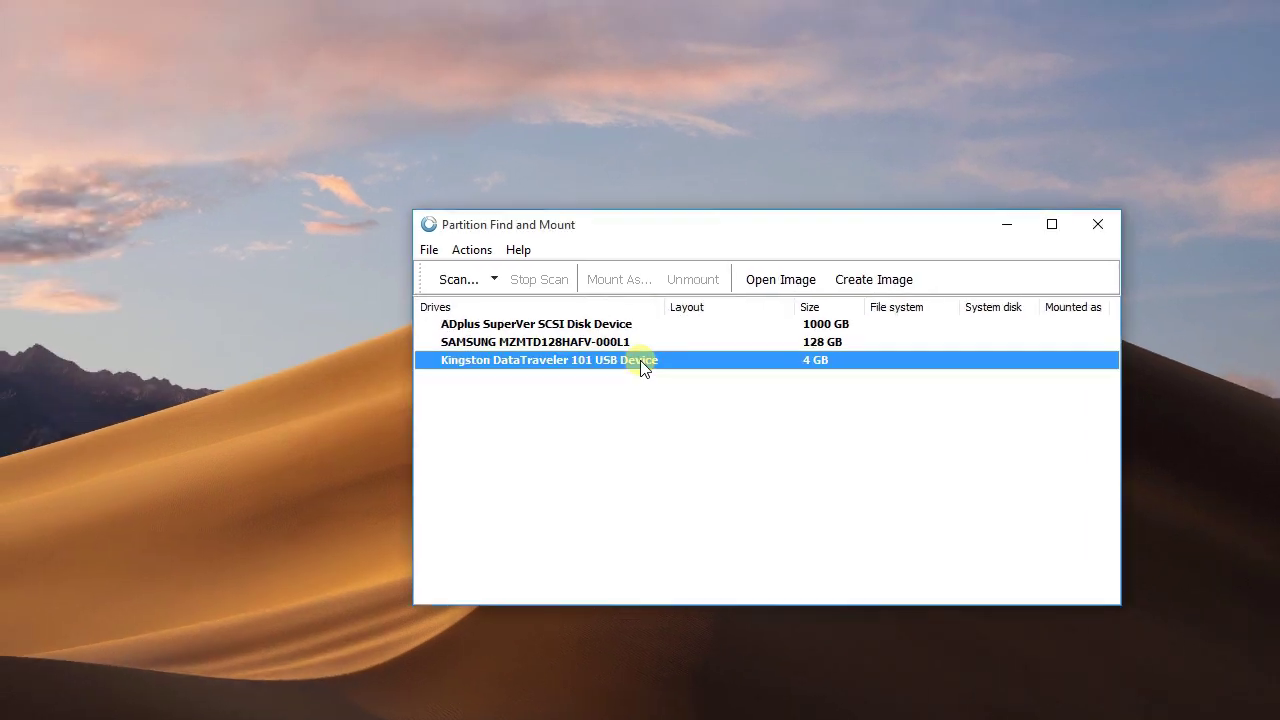
left_click(478, 280)
left_click(588, 400)
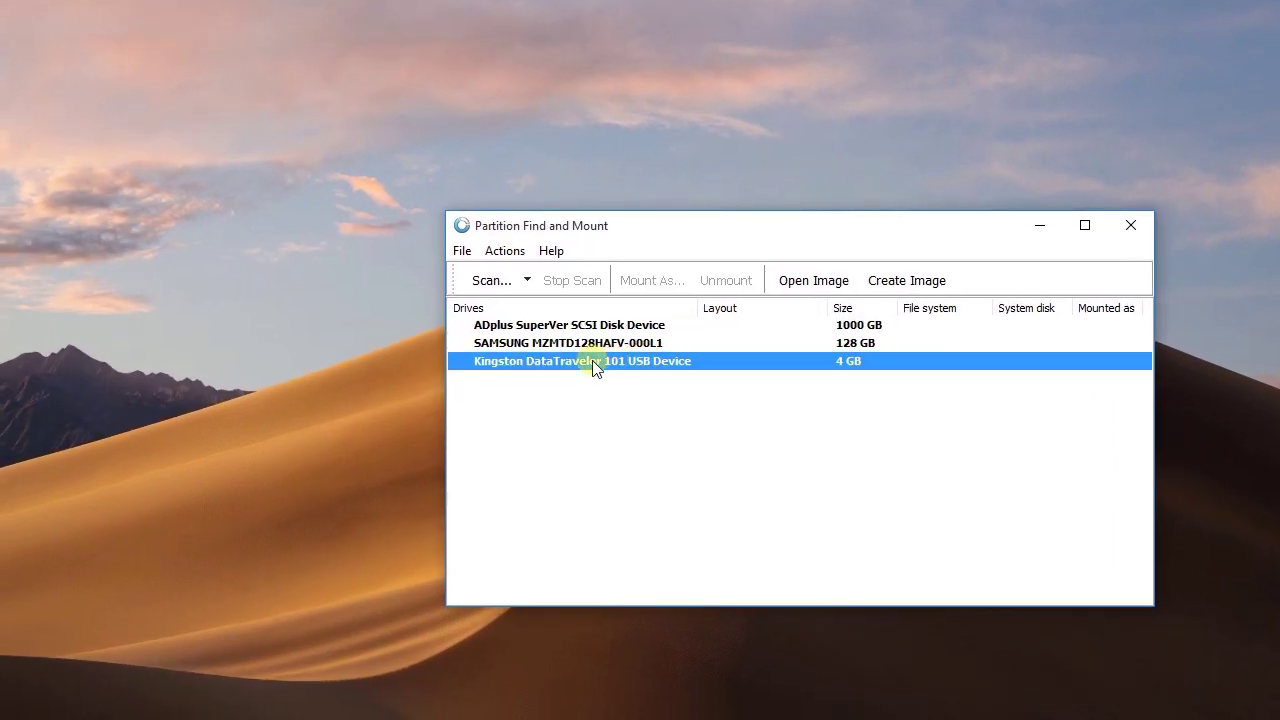
right_click(585, 360)
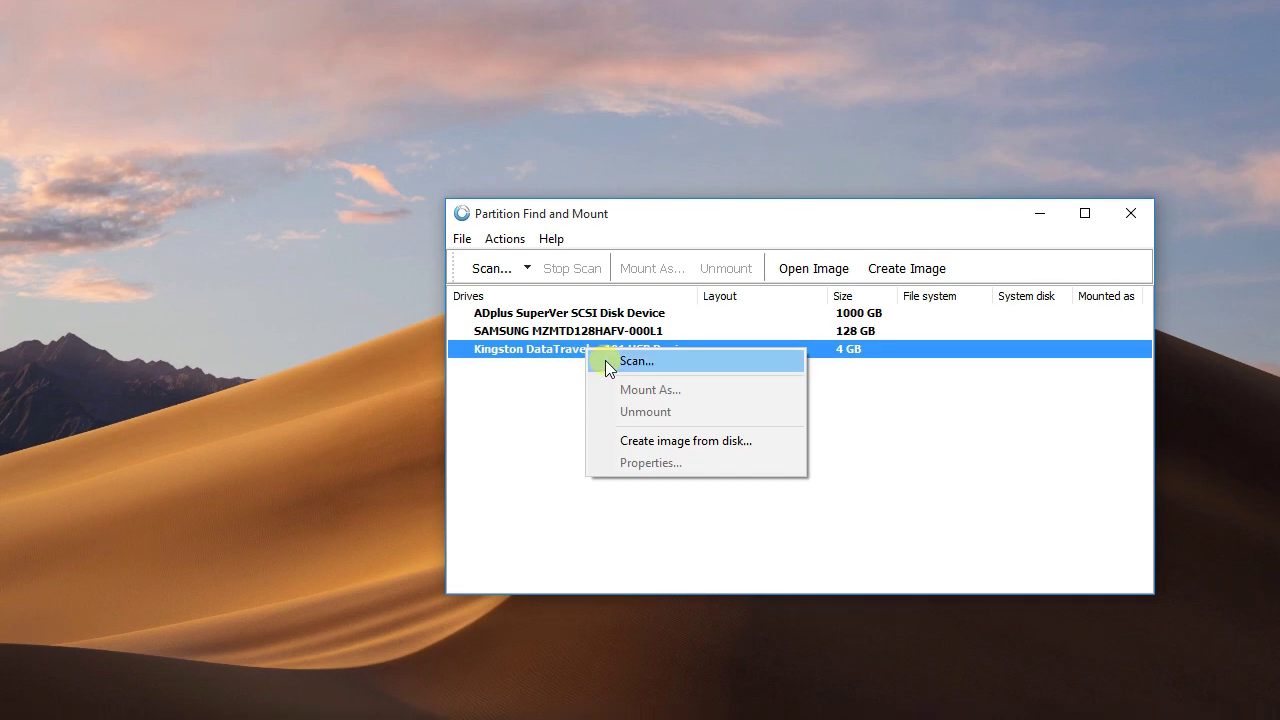
left_click(605, 372)
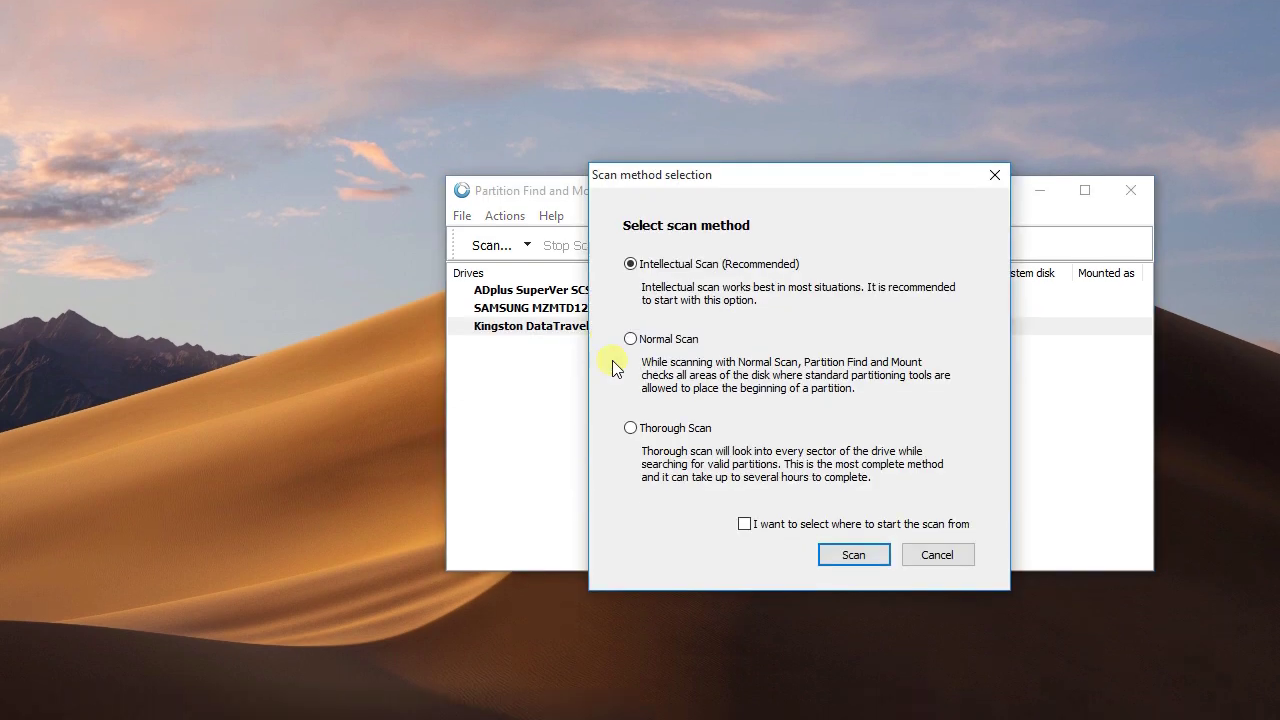
left_click(631, 430)
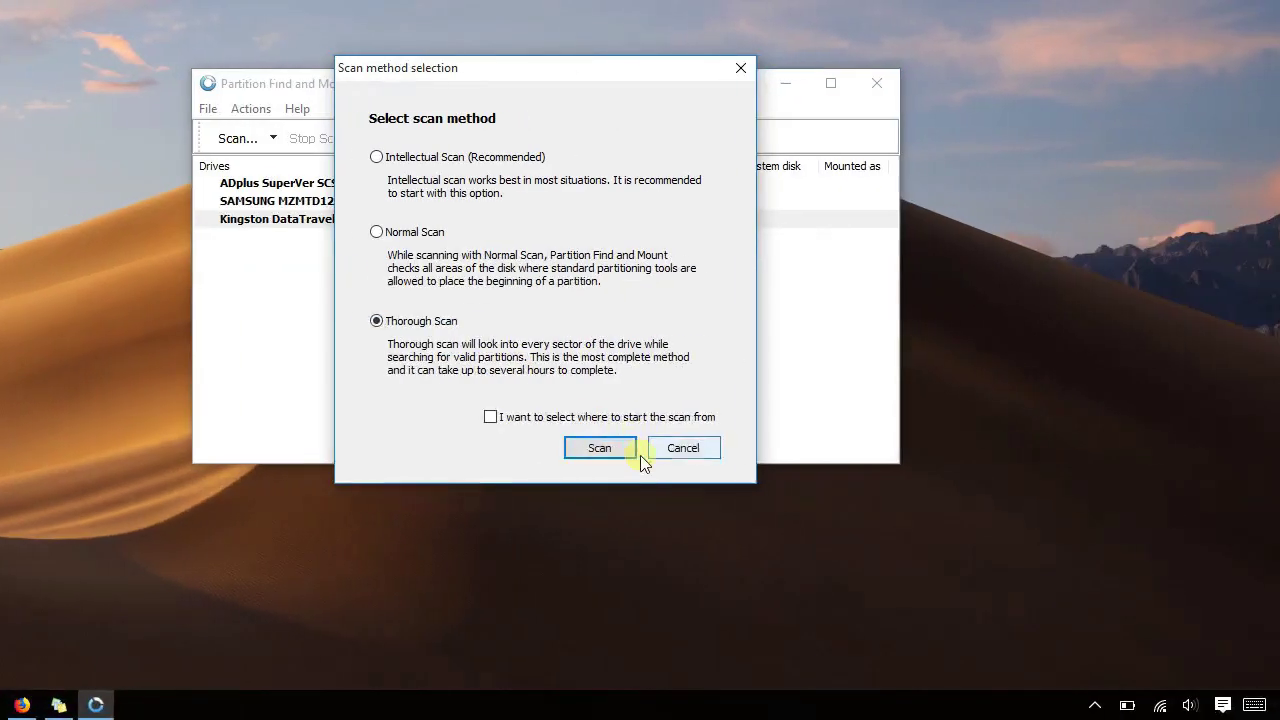
left_click(880, 557)
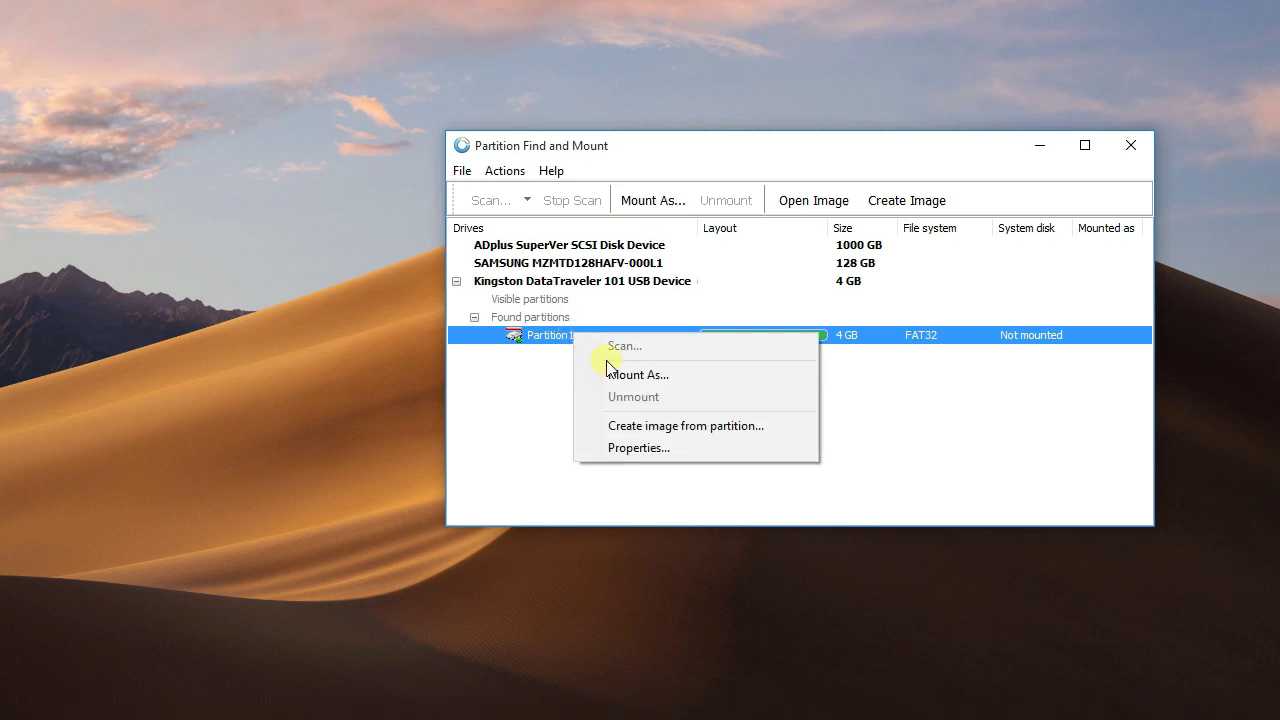
Step: Mount the found Partition1 under drive letter H:, keeping the option to open the volume in Windows Explorer
left_click(615, 402)
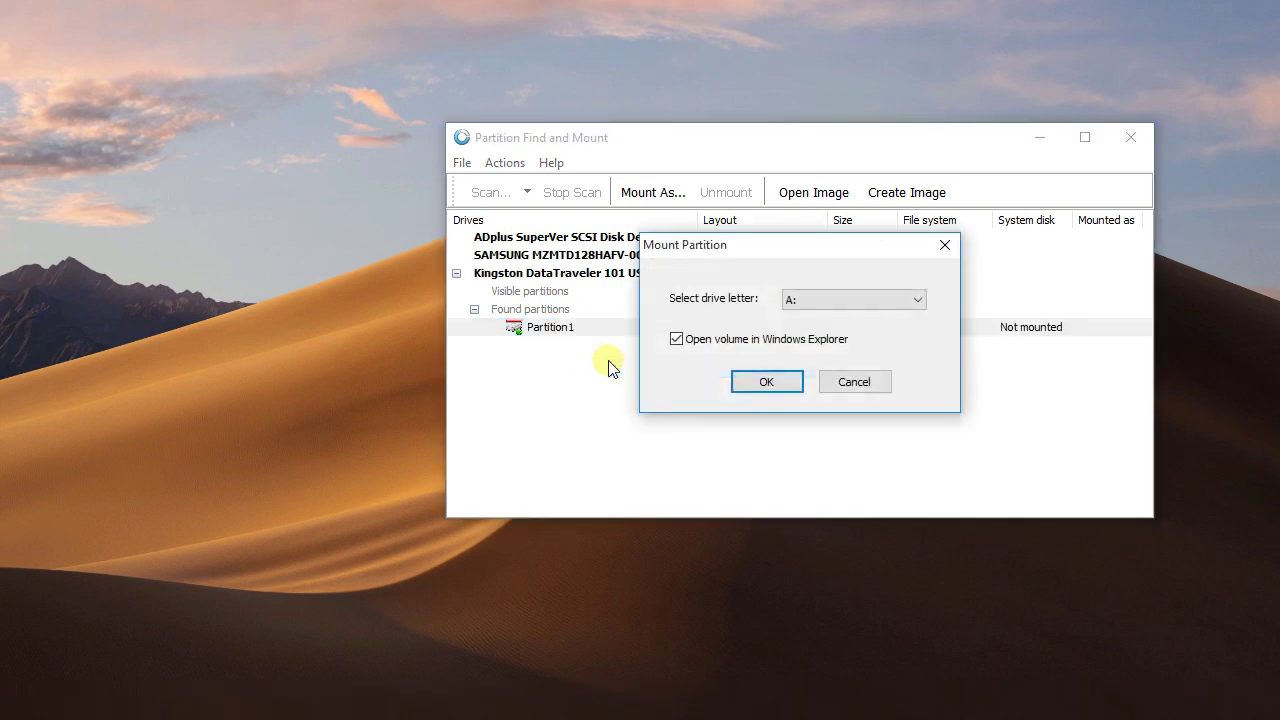
left_click(852, 340)
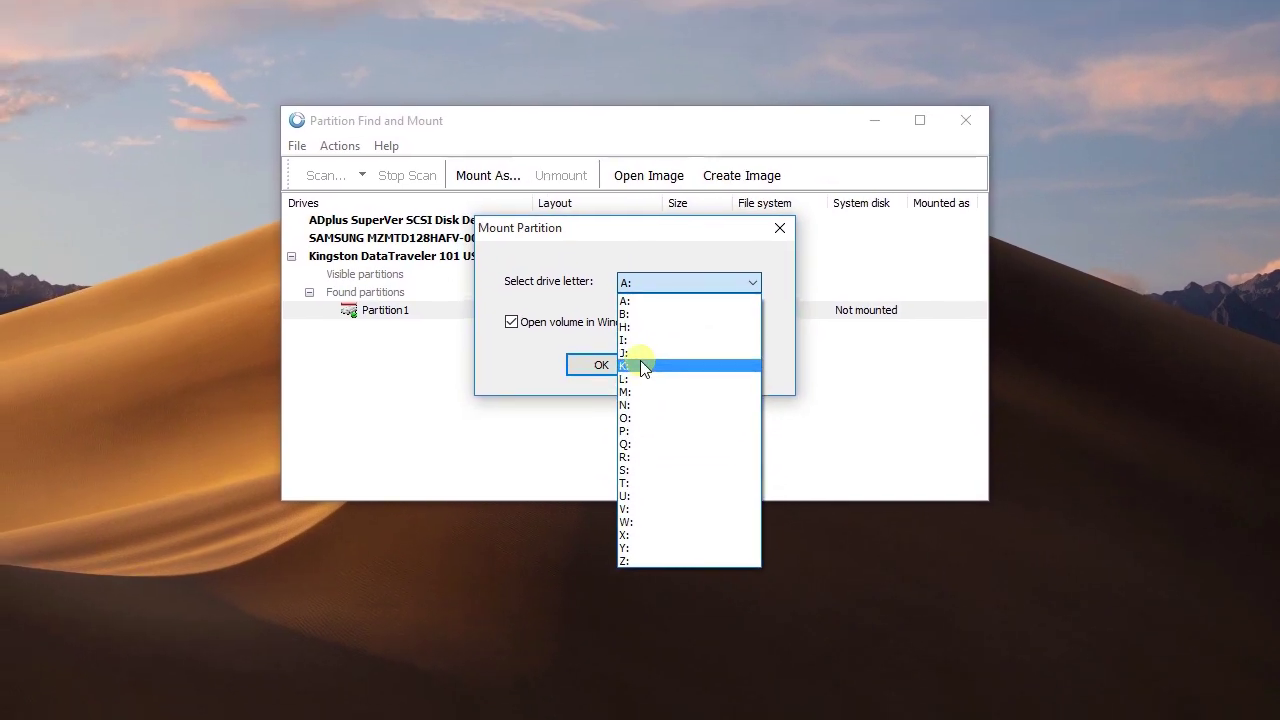
left_click(640, 324)
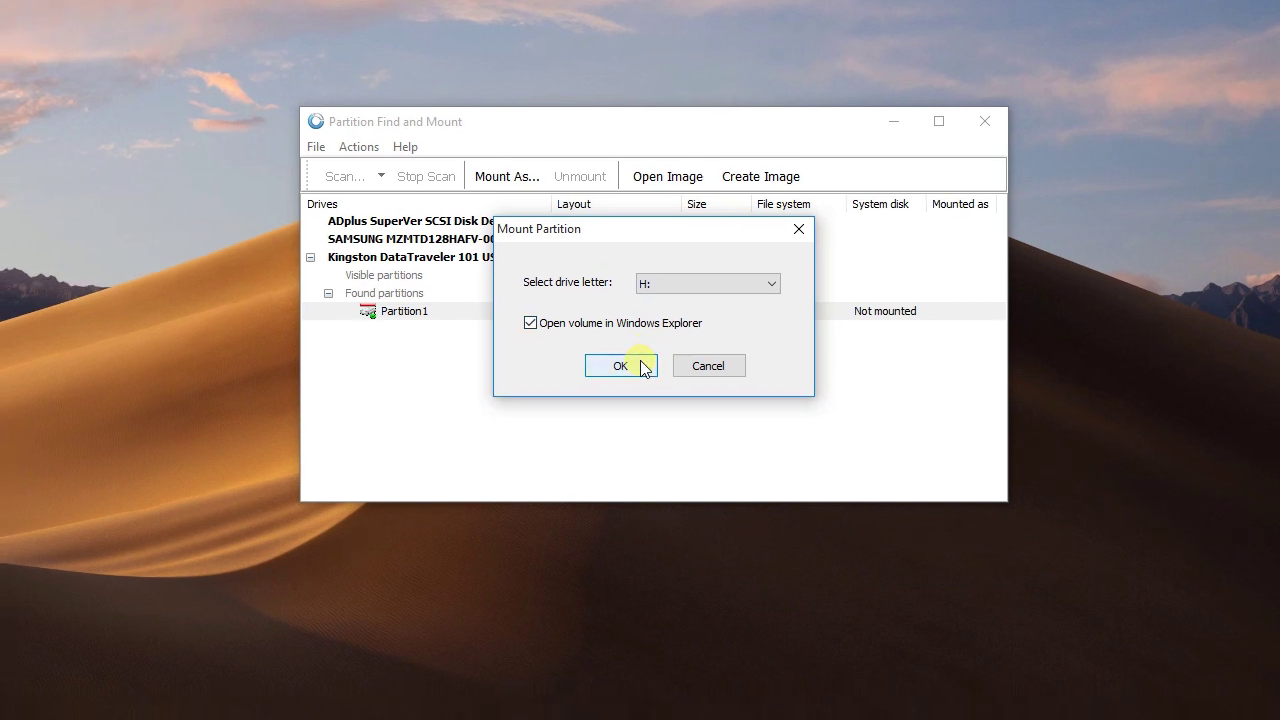
left_click(643, 366)
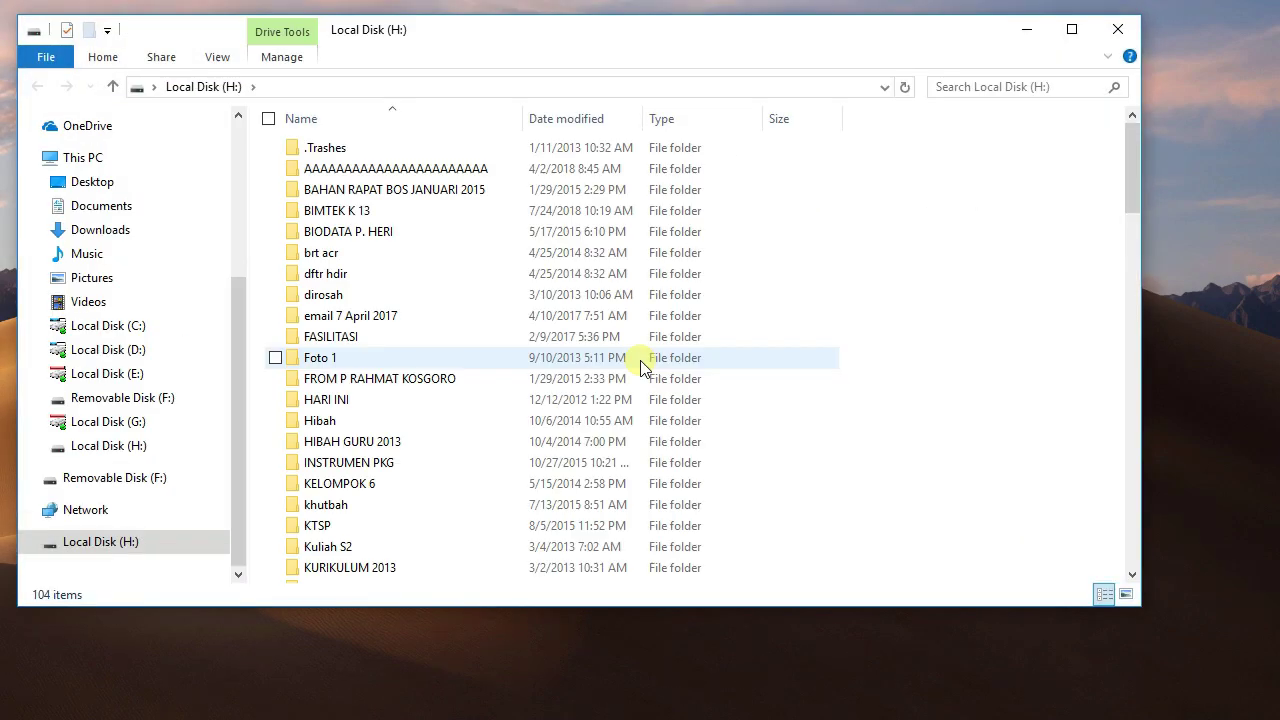
Step: Select all files and folders on Local Disk (H:) except .Trashes and copy them
scroll(1039, 304, "down", 15)
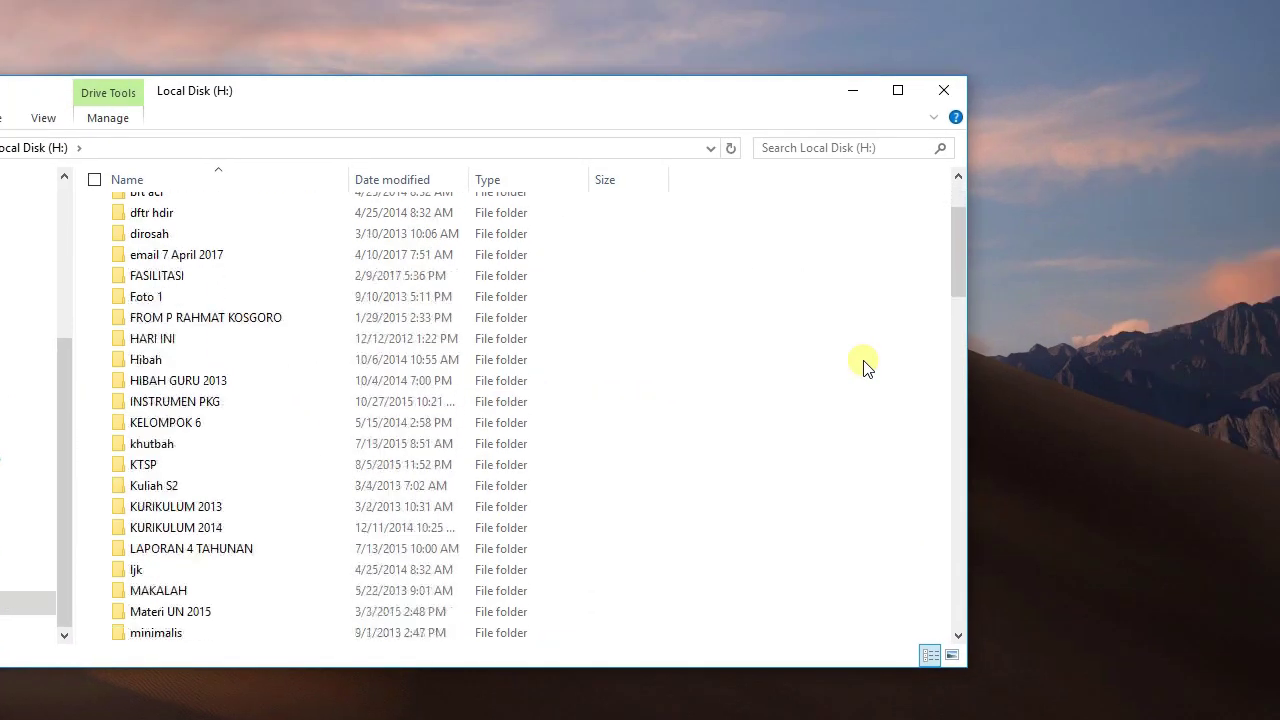
scroll(866, 367, "down", 12)
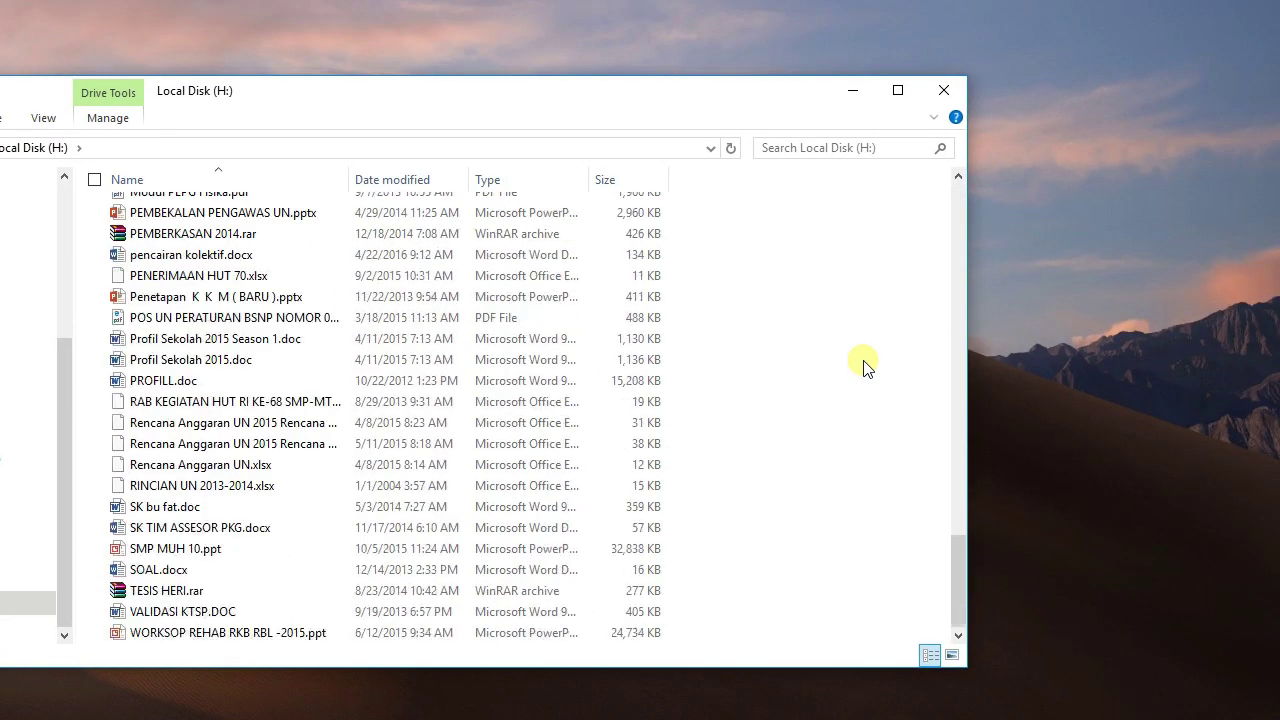
scroll(864, 364, "up", 20)
left_click(898, 174)
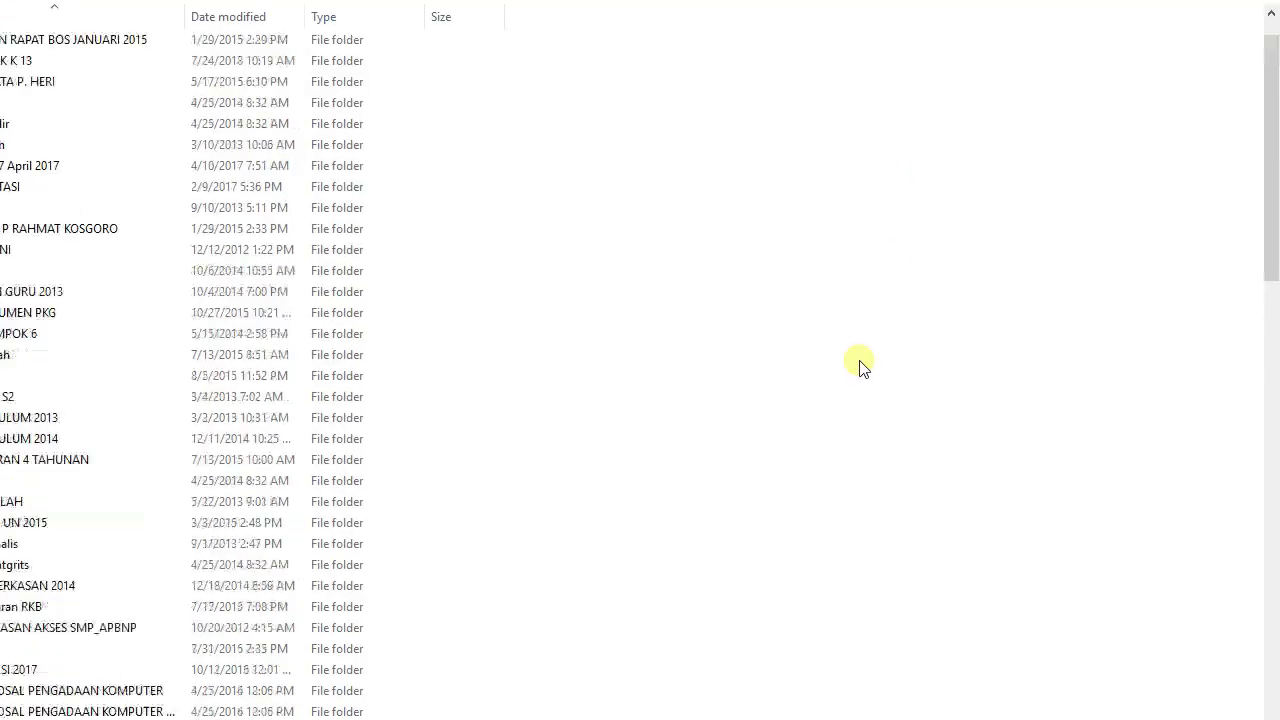
scroll(445, 147, "down", 20)
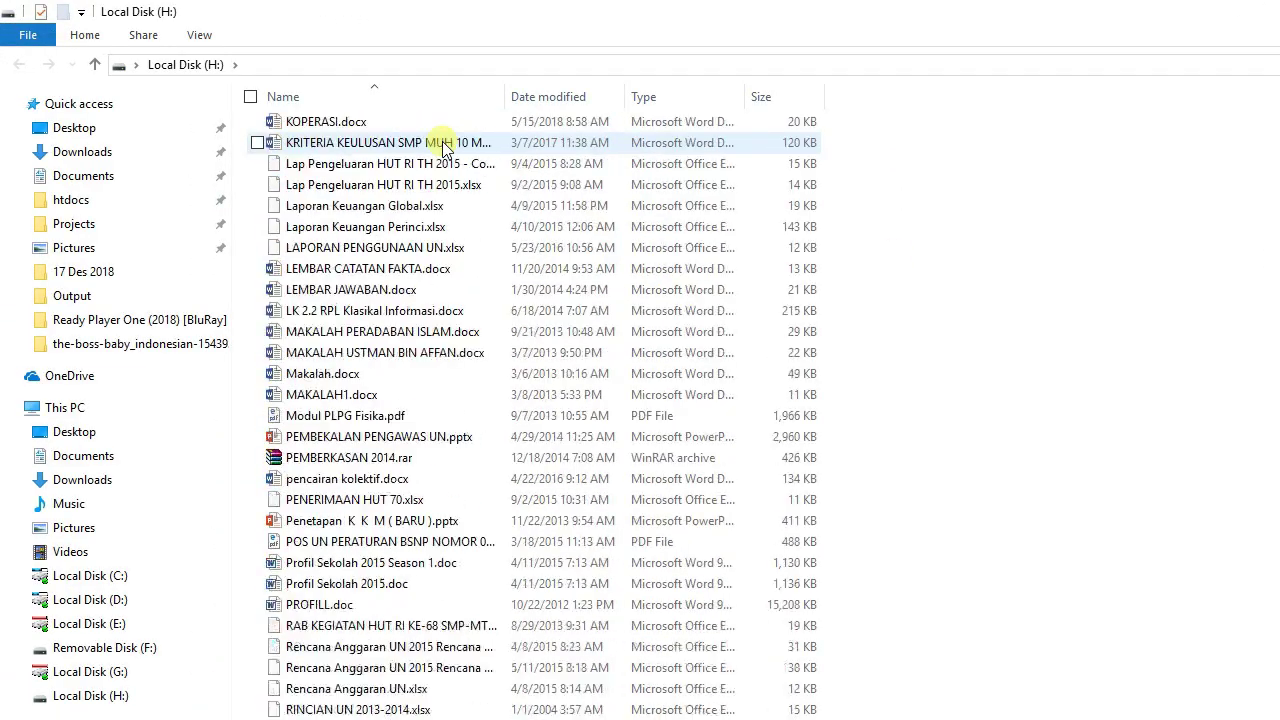
key("ctrl+a")
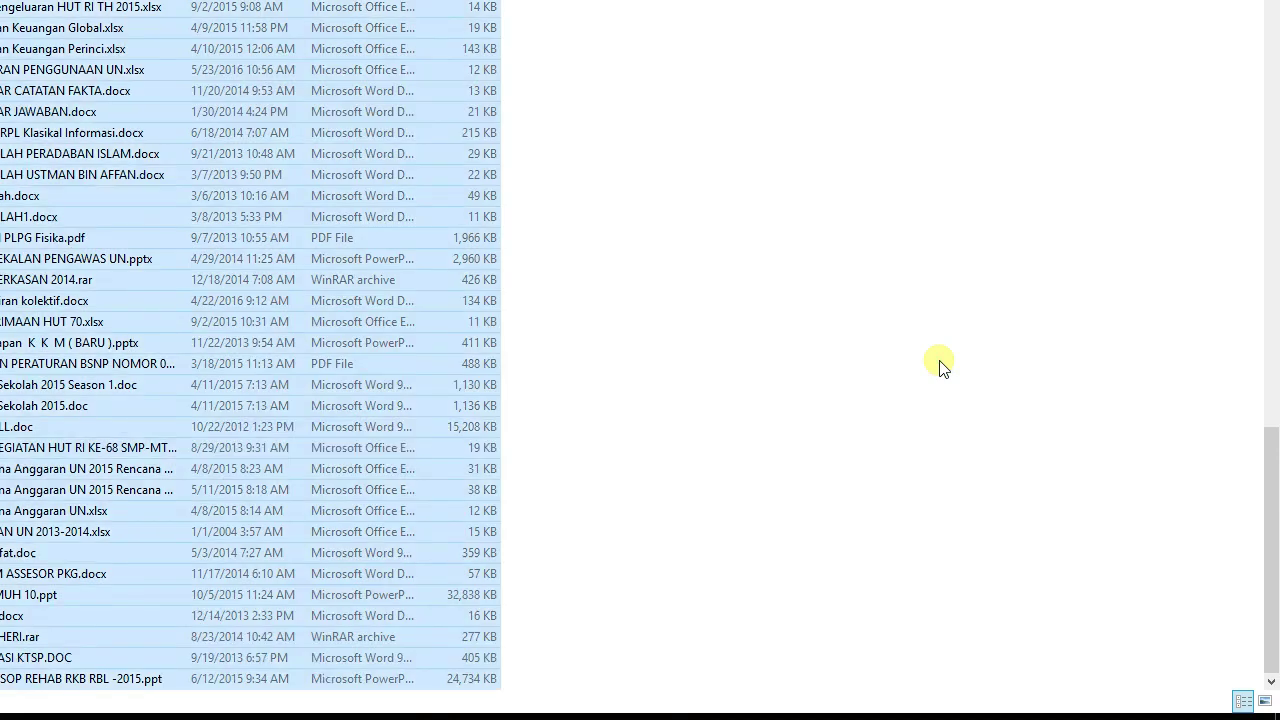
scroll(640, 367, "up", 20)
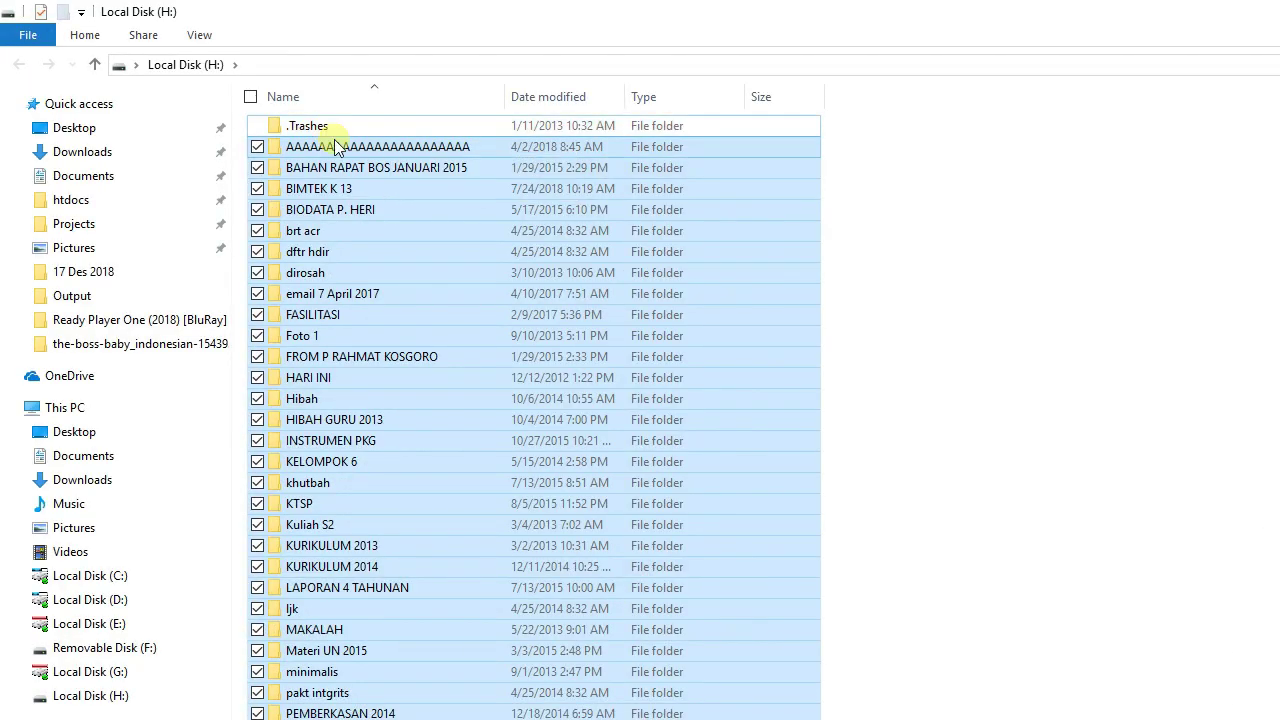
right_click(335, 147)
left_click(175, 347)
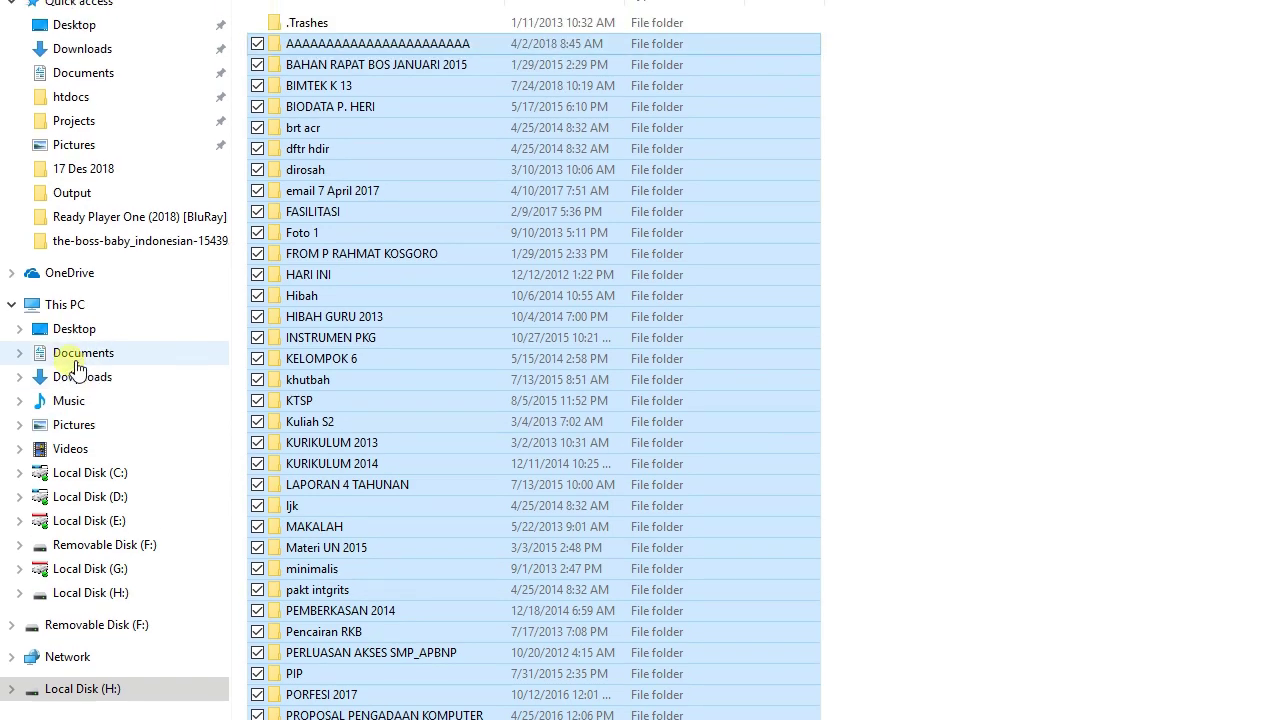
Step: Create a folder named Backup Data Flashdisk in Documents and paste the copied files and folders into it
middle_click(74, 361)
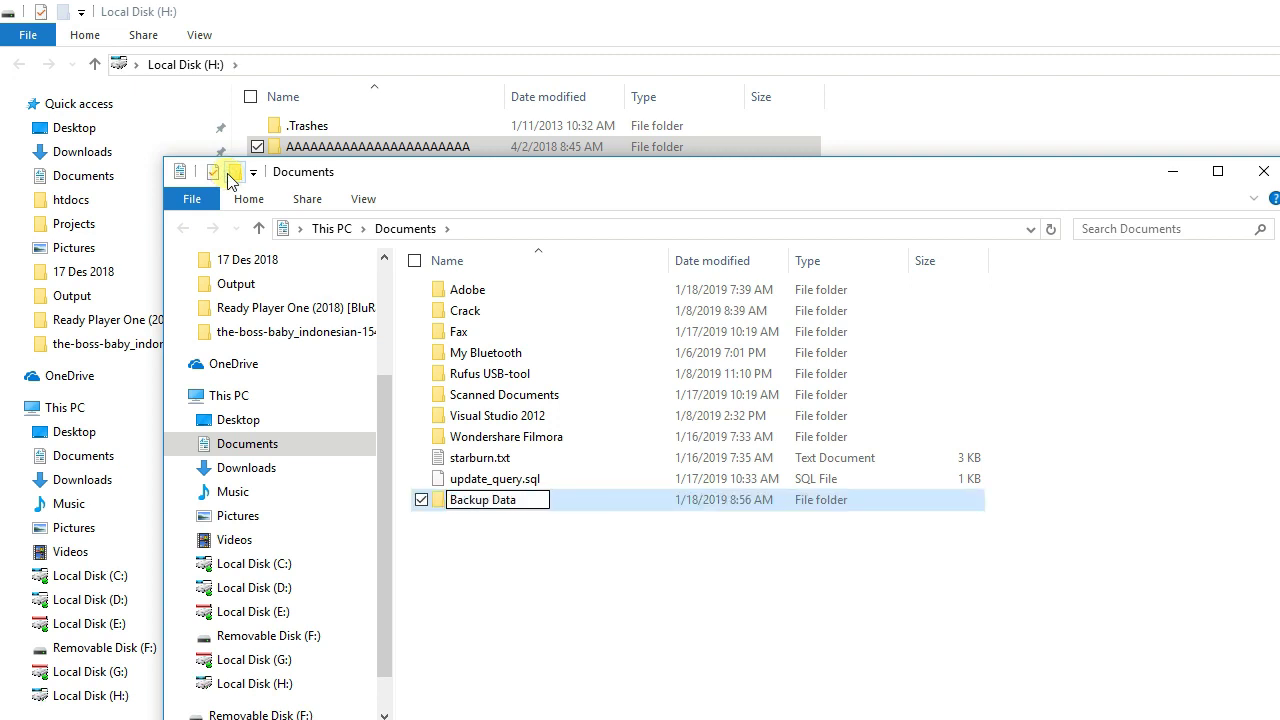
key("Return")
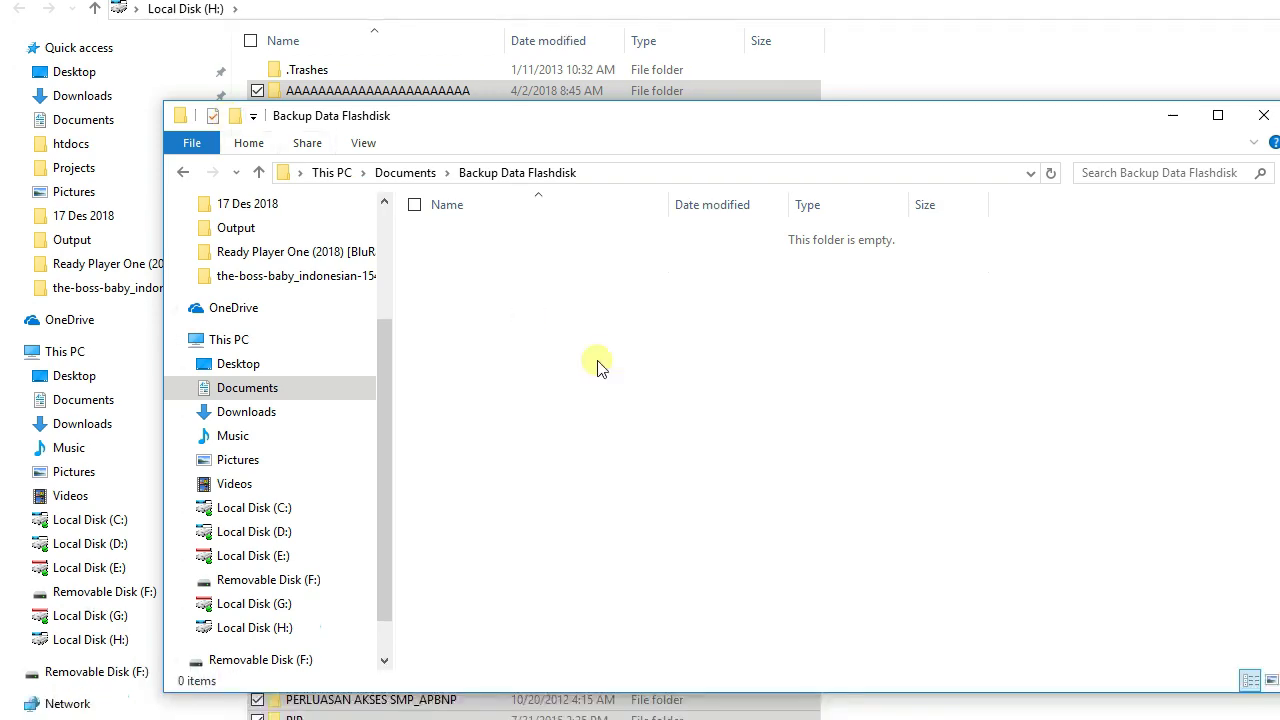
right_click(597, 419)
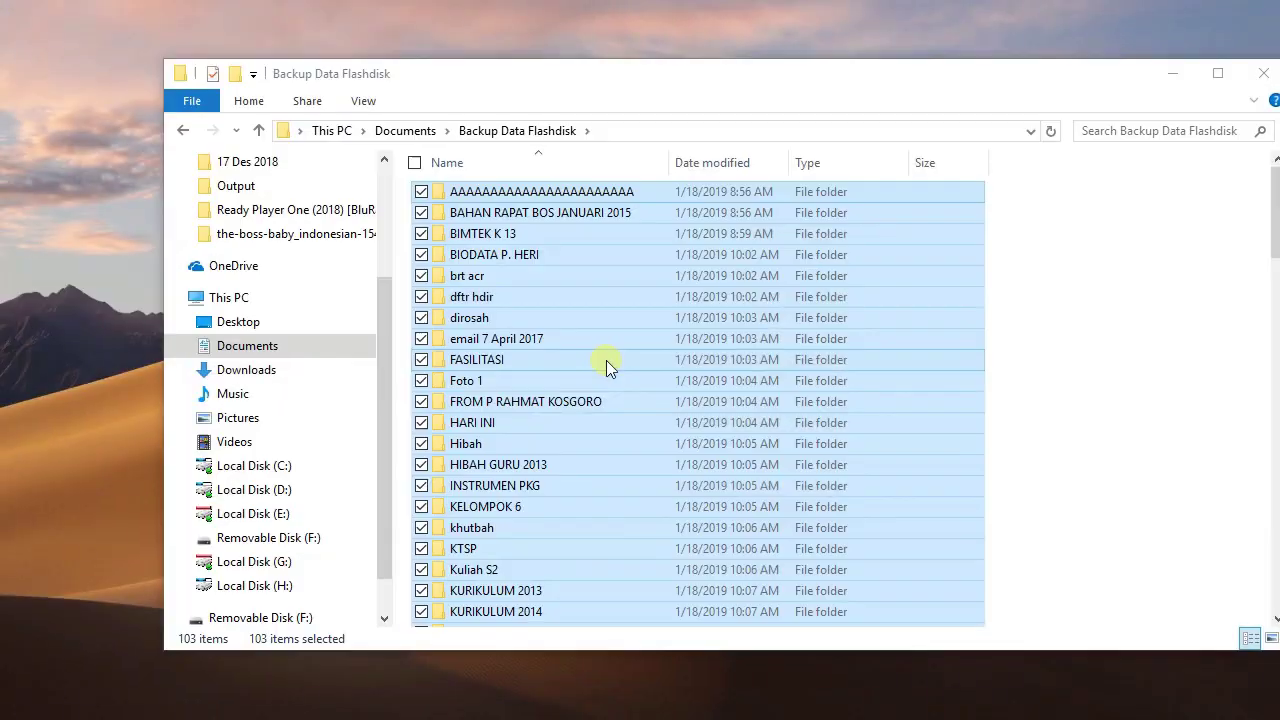
Step: Review the files in Backup Data Flashdisk and dismiss the scan completion message in Partition Find and Mount
scroll(688, 368, "down", 20)
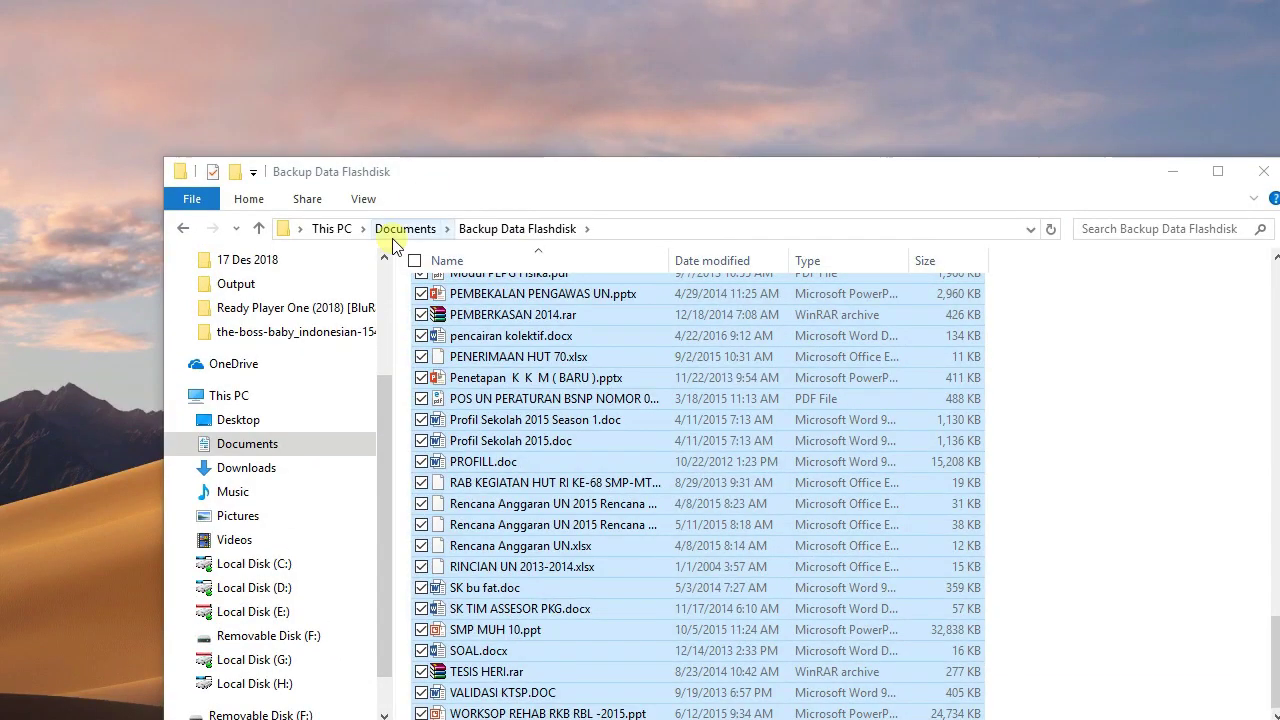
left_click(405, 229)
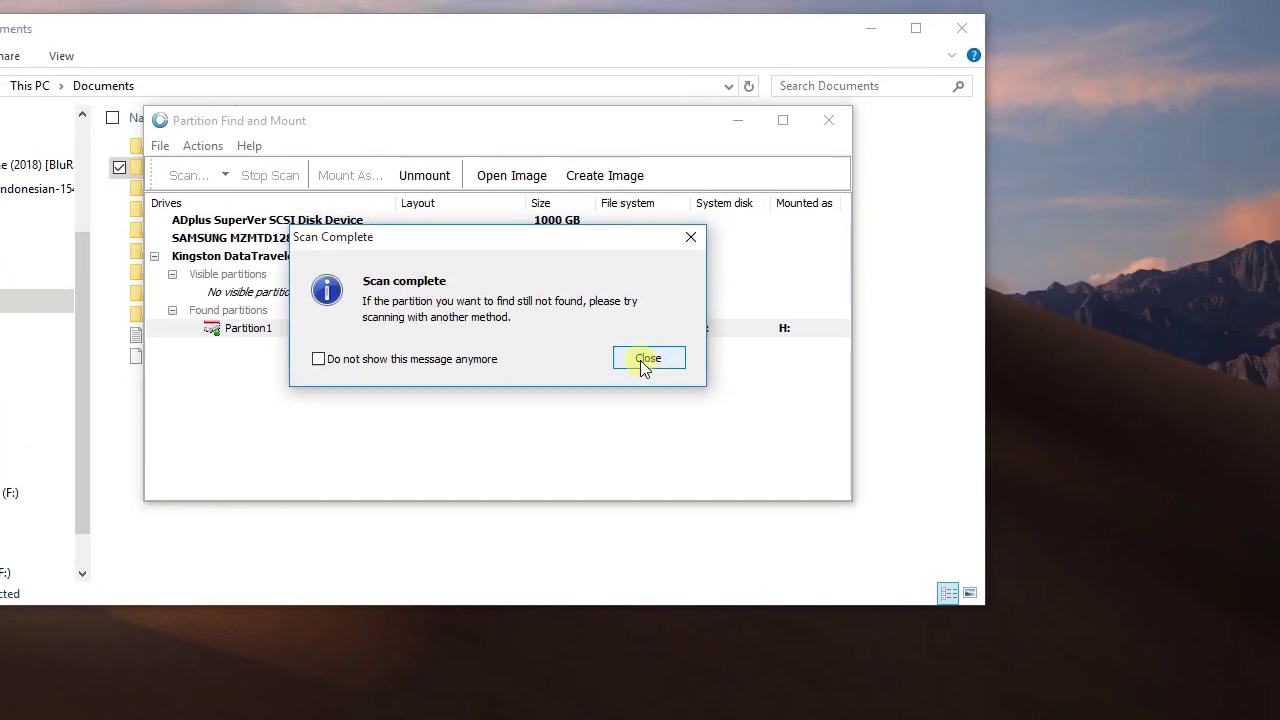
left_click(642, 358)
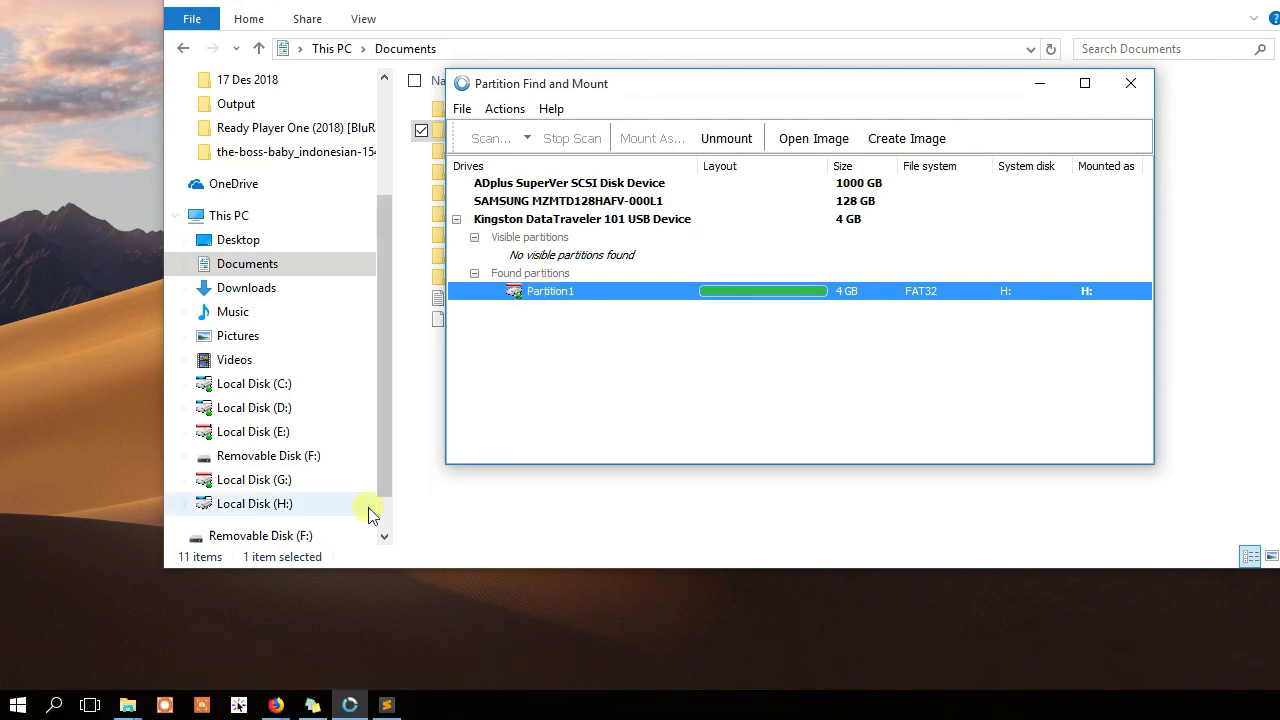
Step: Switch to Firefox and examine the available scan methods on the Partition Find and Mount How to Use page, highlighting Thorough scan
mouse_move(268, 708)
left_click(375, 610)
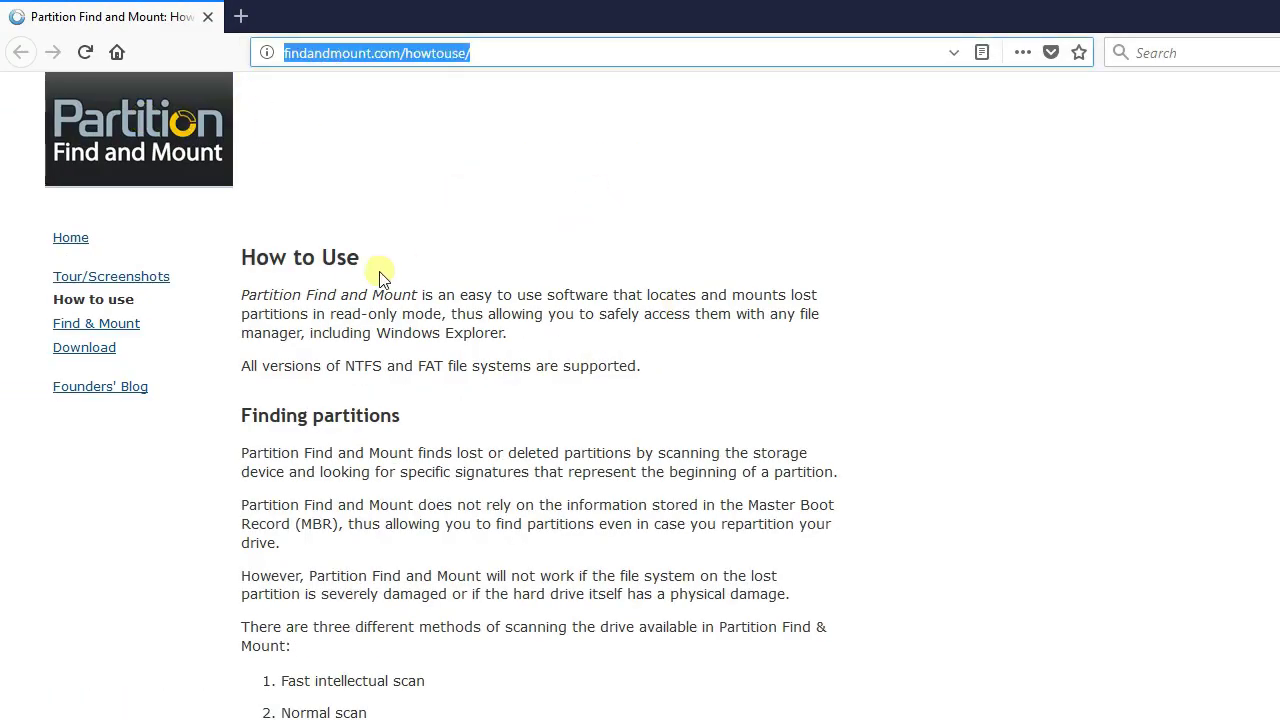
scroll(295, 365, "down", 5)
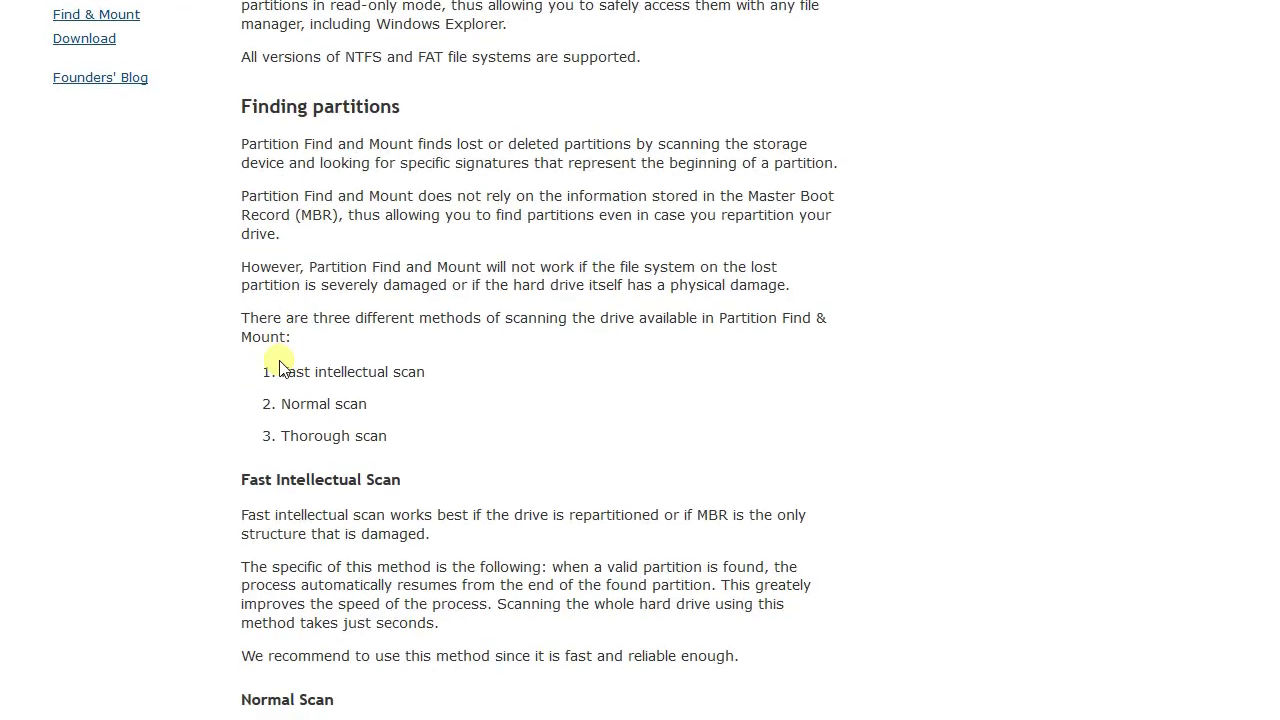
left_click(281, 429)
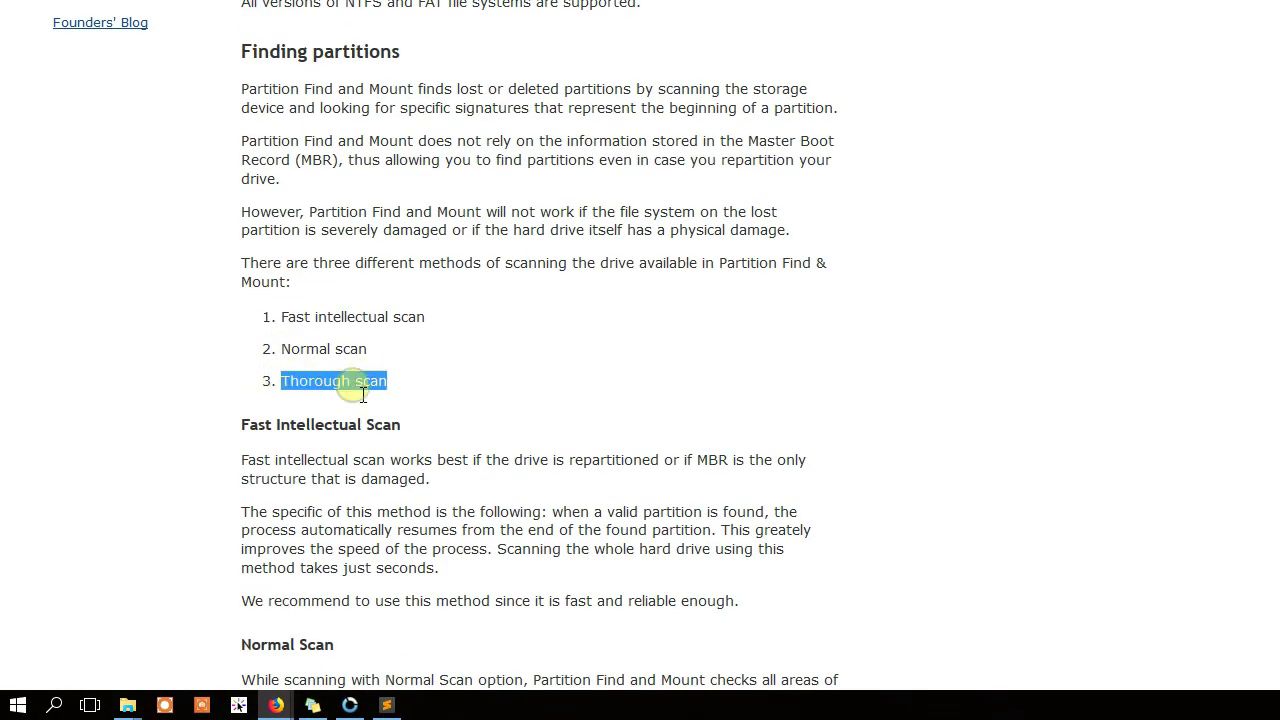
Step: Download the Partition Find and Mount installer fnmsetup.exe from its Download page and open the folder containing it
scroll(362, 393, "down", 3)
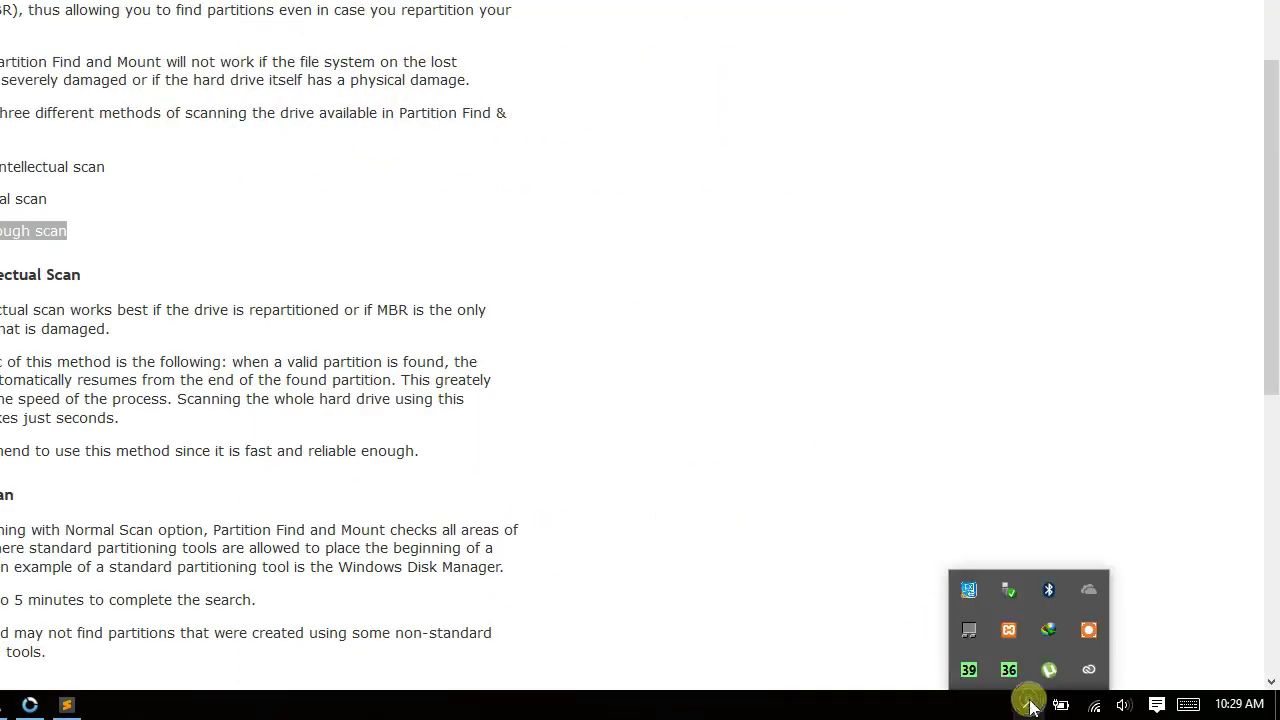
left_click(550, 244)
scroll(550, 244, "up", 5)
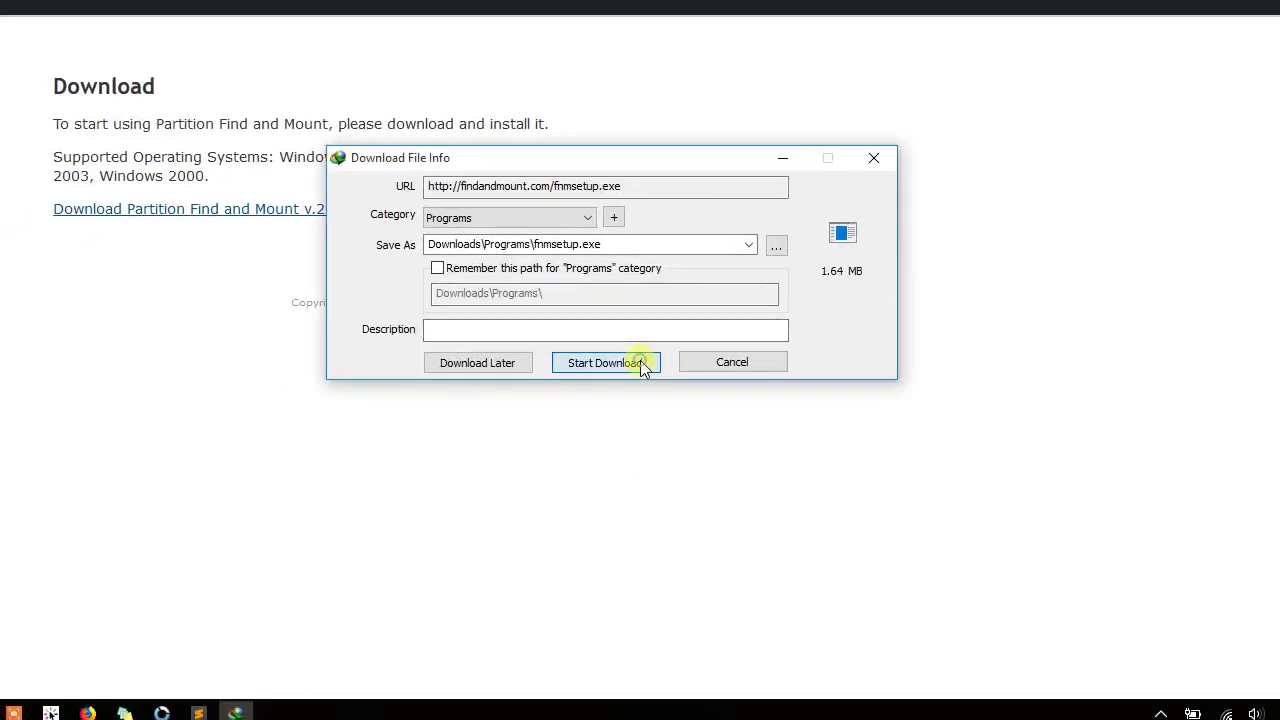
left_click(806, 431)
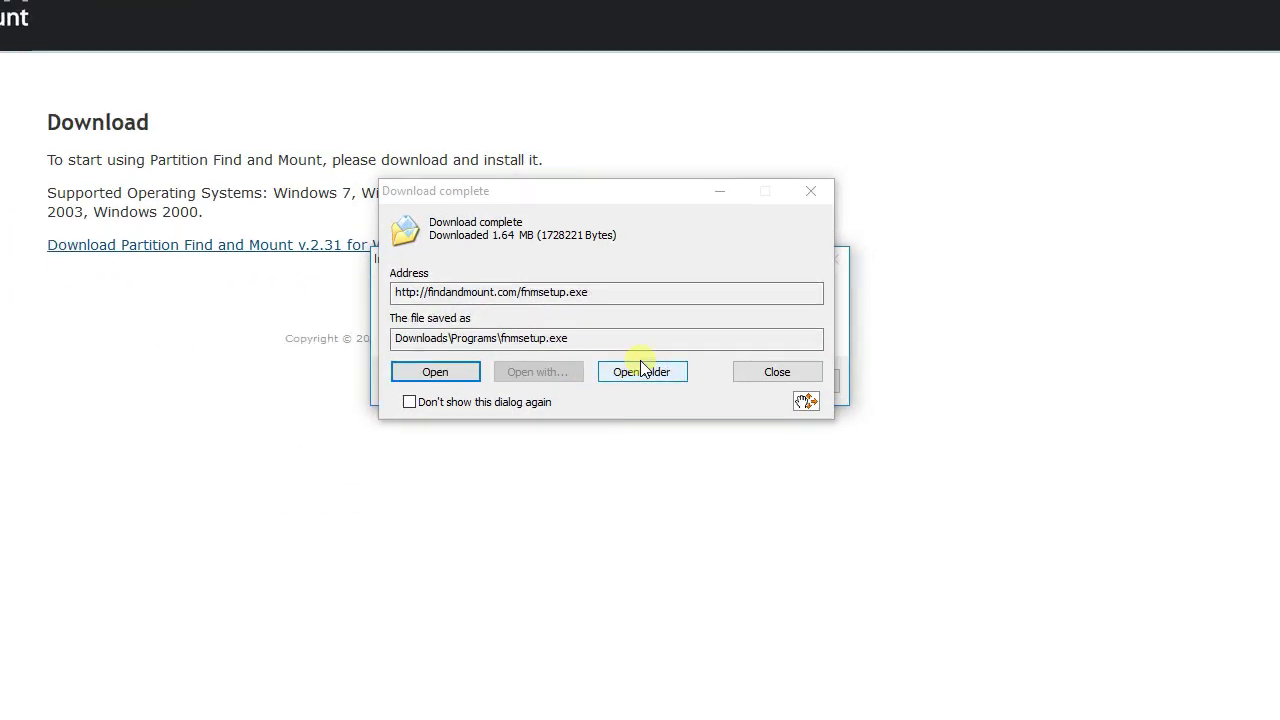
left_click(641, 371)
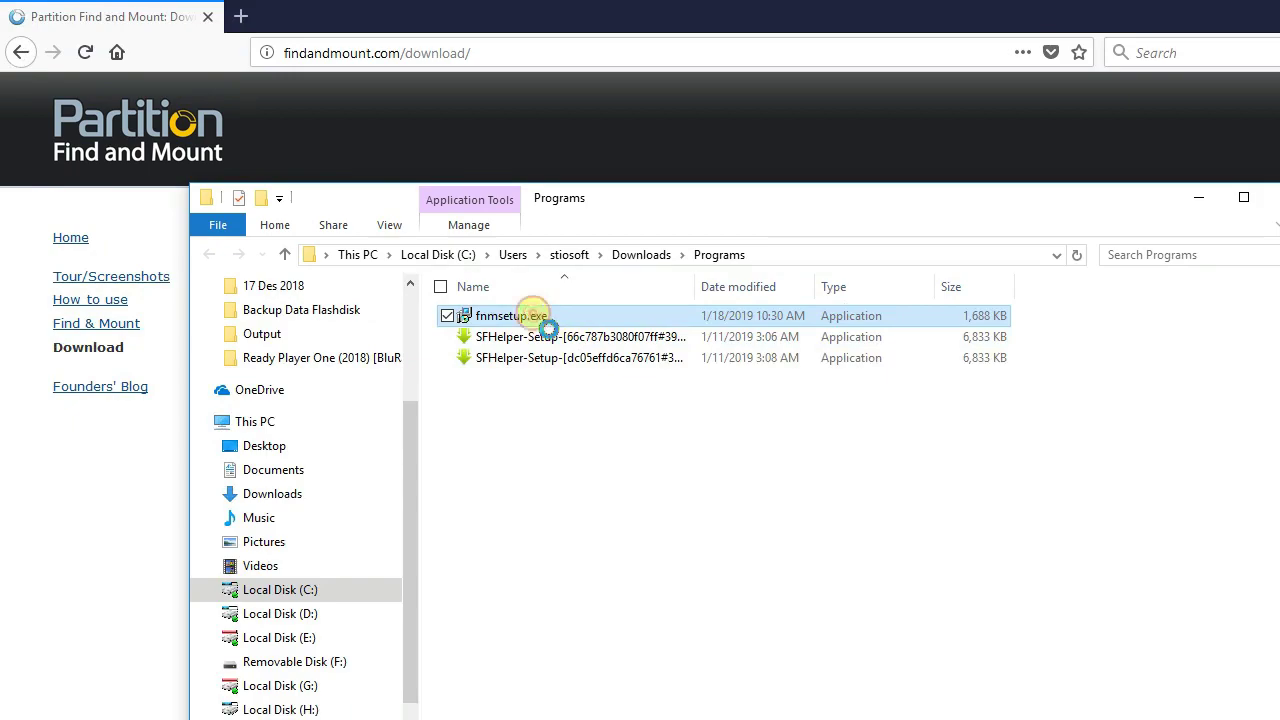
Step: Launch fnmsetup.exe and exit the Find and Mount Setup Wizard without installing
right_click(533, 315)
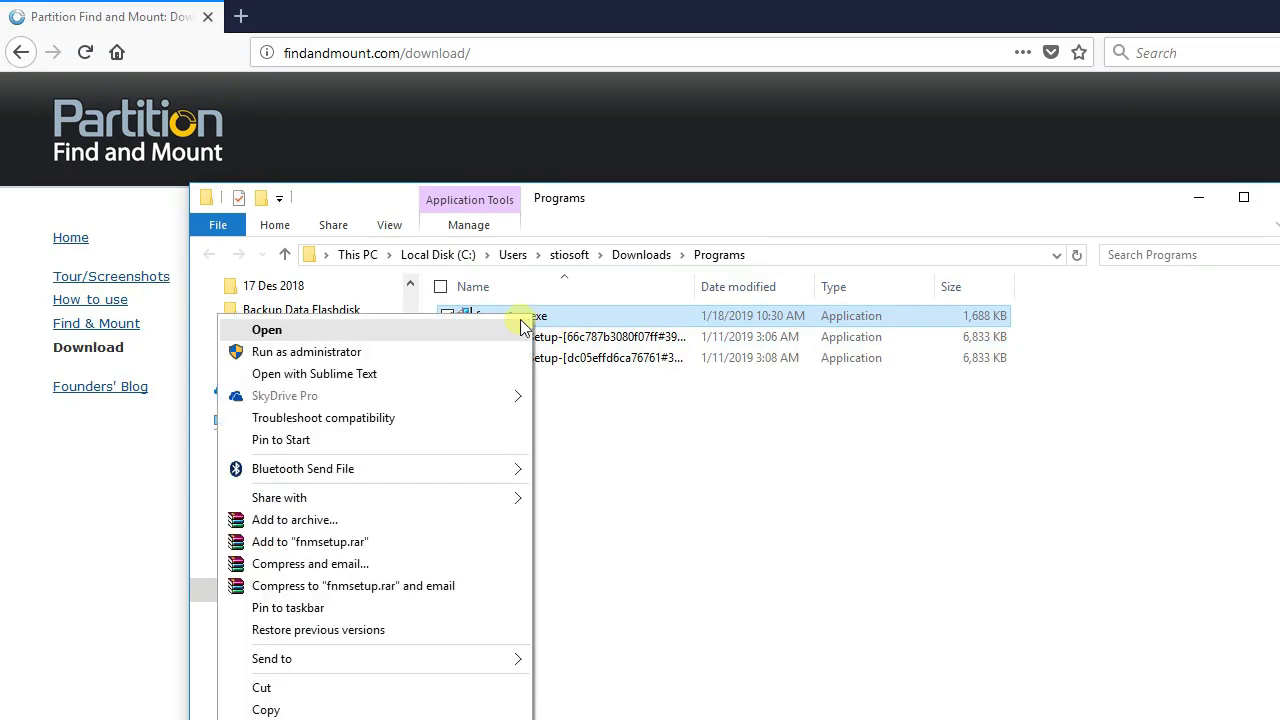
left_click(505, 329)
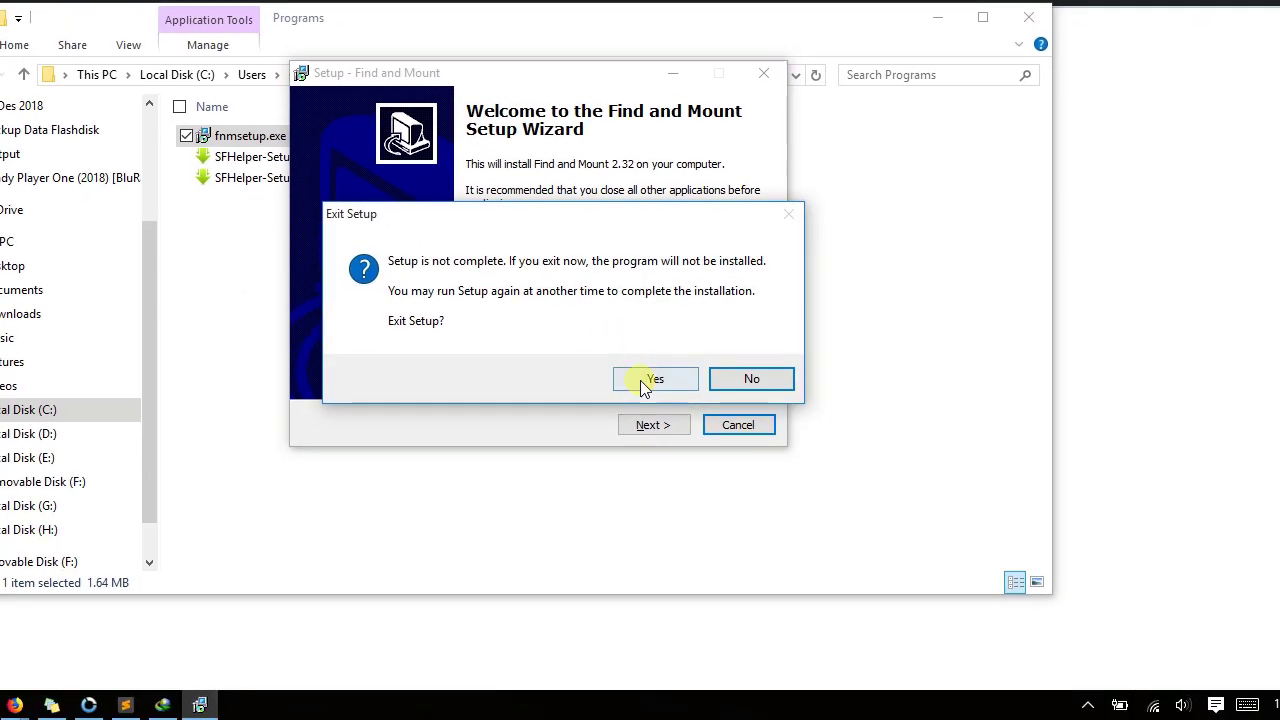
left_click(427, 380)
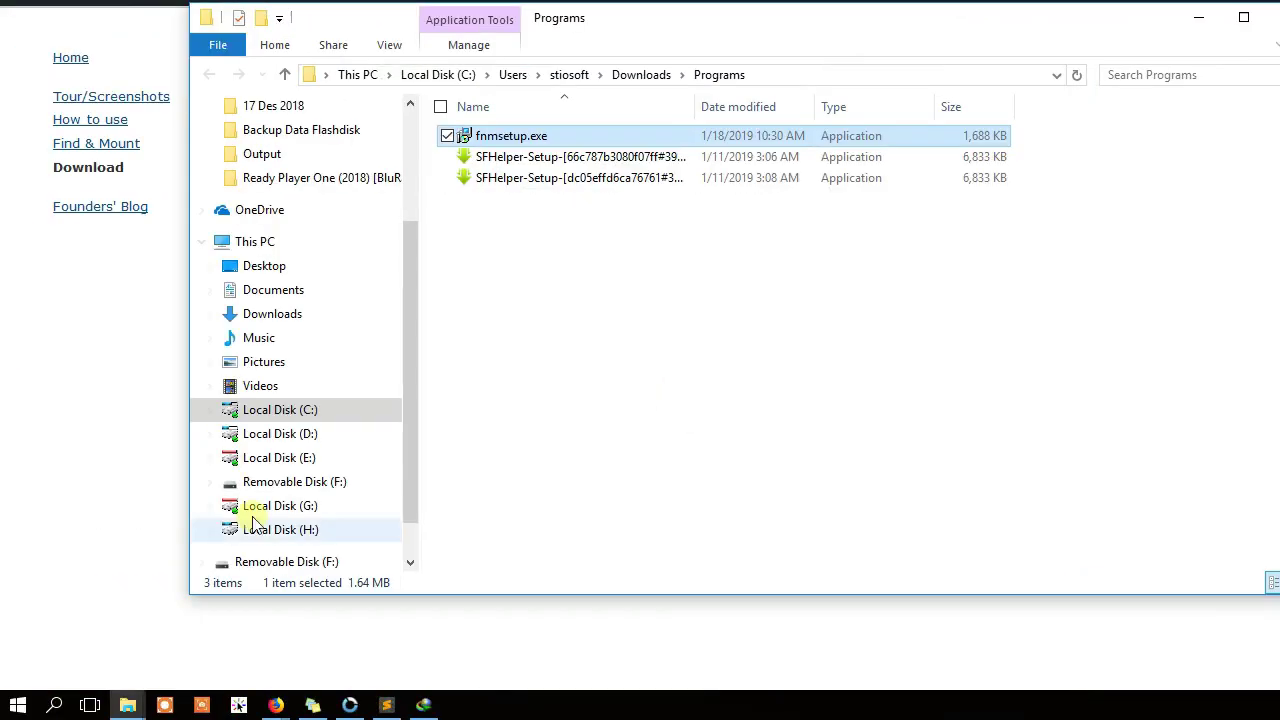
Step: Search the computer for "find" to locate the installed Find and Mount app, then dismiss the search
left_click(17, 705)
left_click(17, 705)
left_click(55, 705)
type("find")
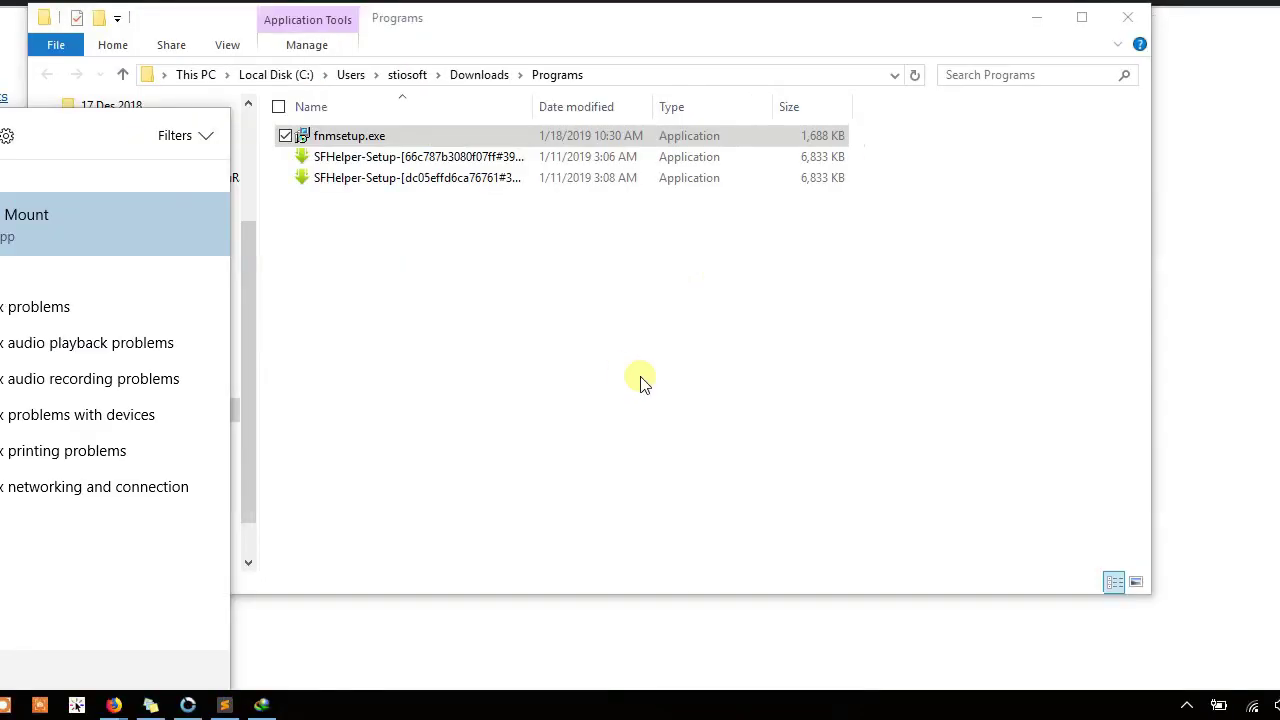
left_click(797, 384)
Step: Switch to the Local Disk (H:) window, clear the file selection and try to open Removable Disk (F:)
mouse_move(76, 705)
left_click(320, 615)
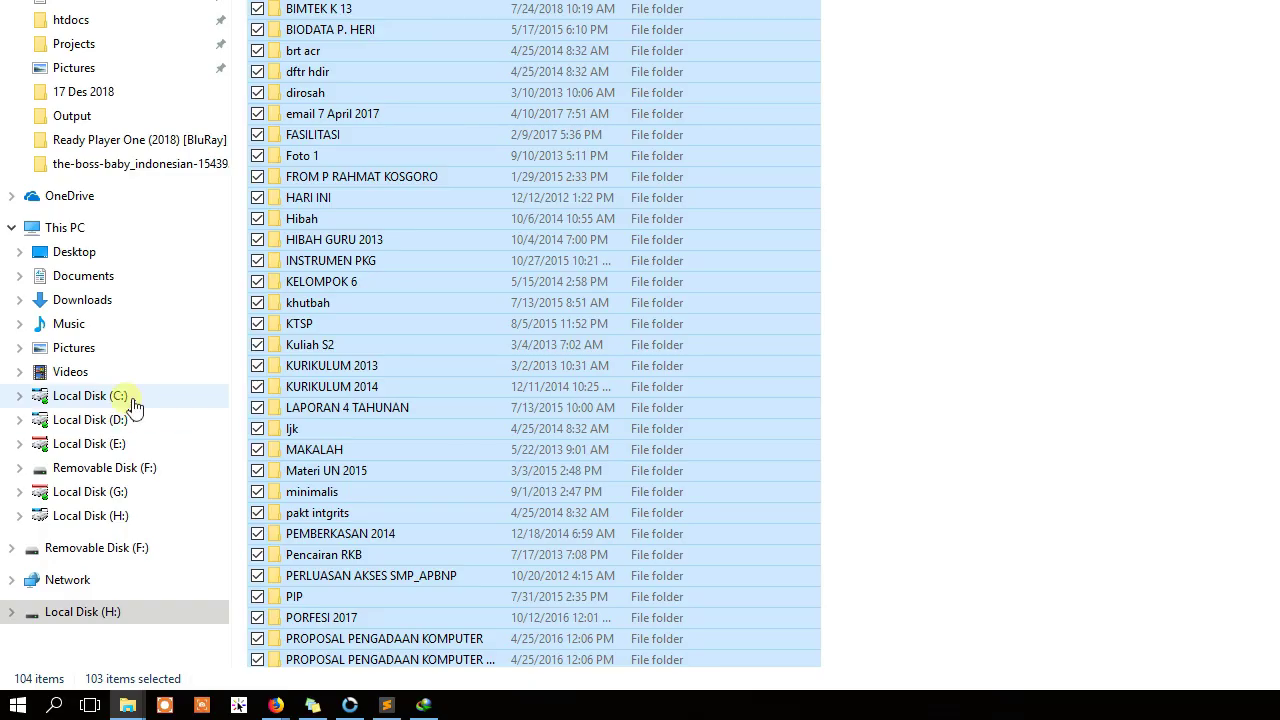
left_click(986, 179)
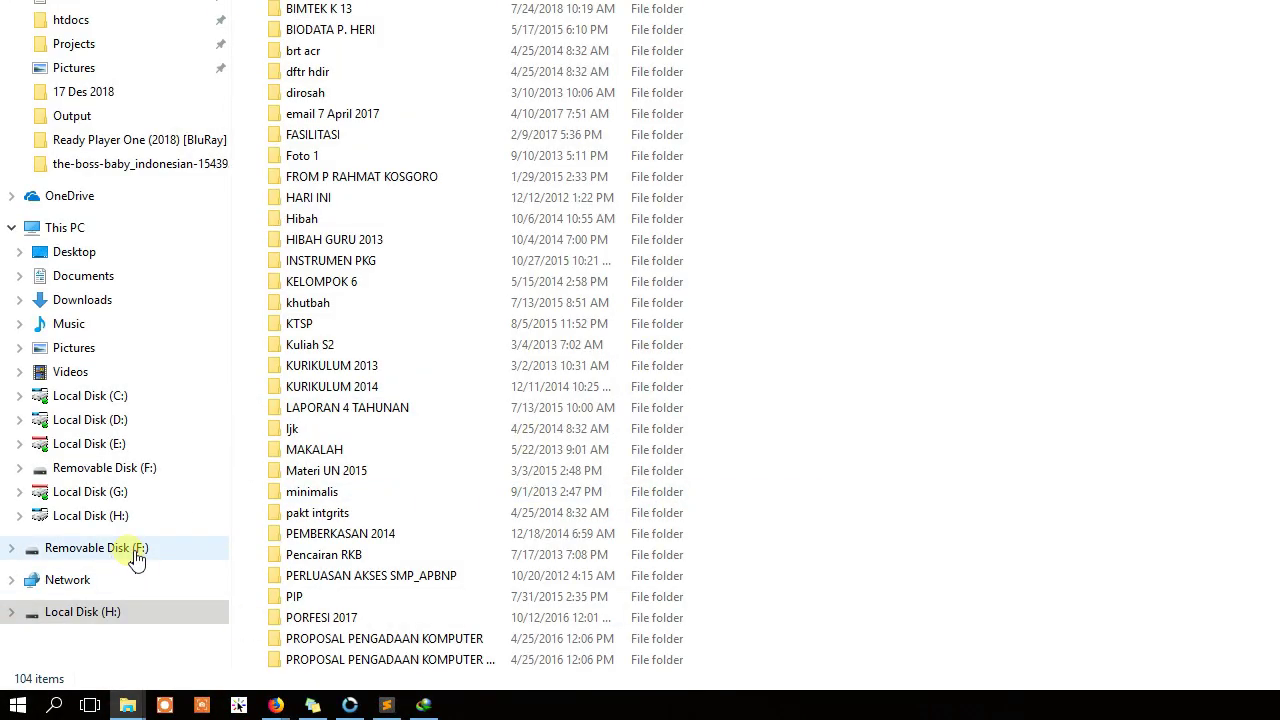
left_click(137, 558)
left_click(923, 283)
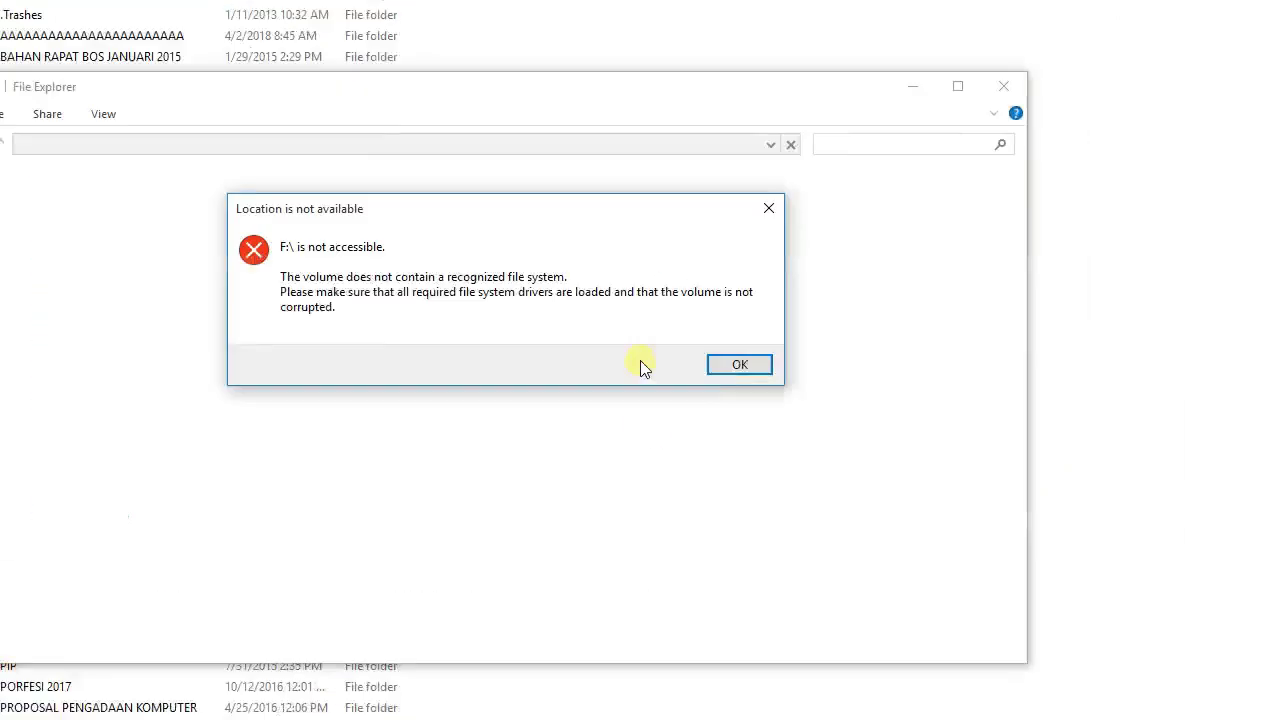
left_click(903, 295)
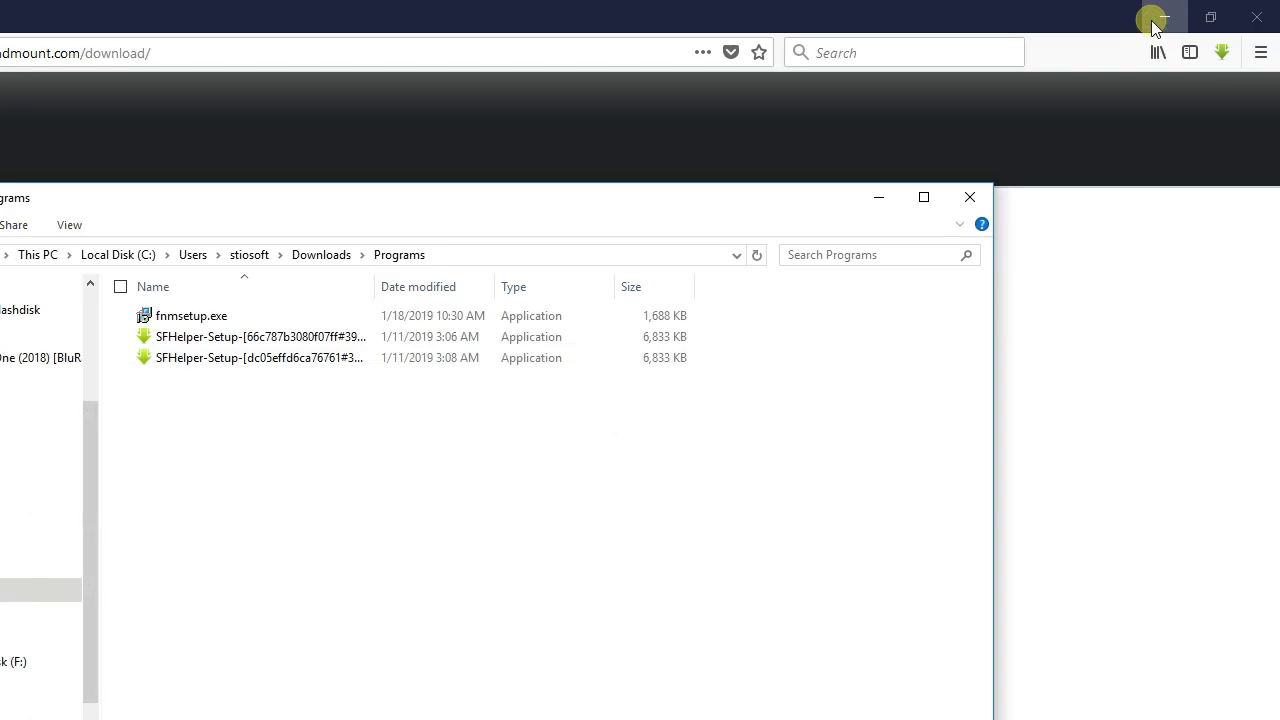
Step: Minimize Firefox, decline the Internet Download Manager integration help and unmount Partition1 of the Kingston DataTraveler 101 in Partition Find and Mount
left_click(1160, 18)
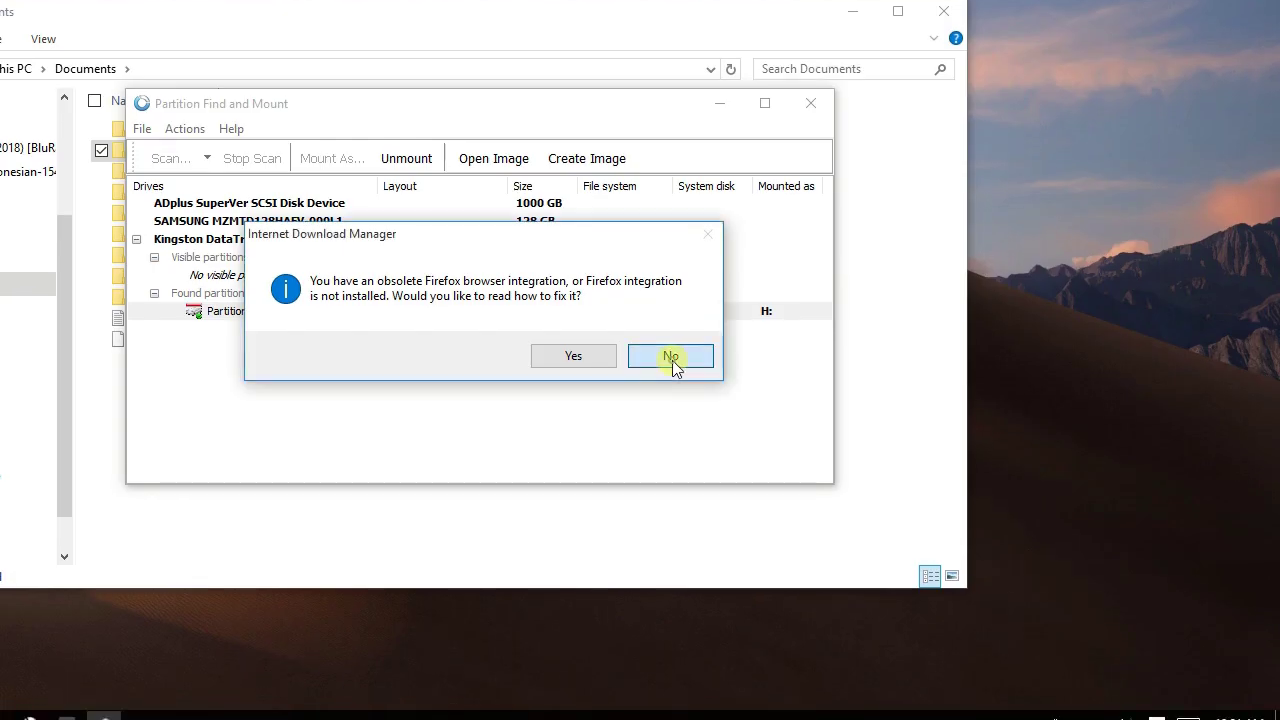
left_click(672, 363)
right_click(545, 366)
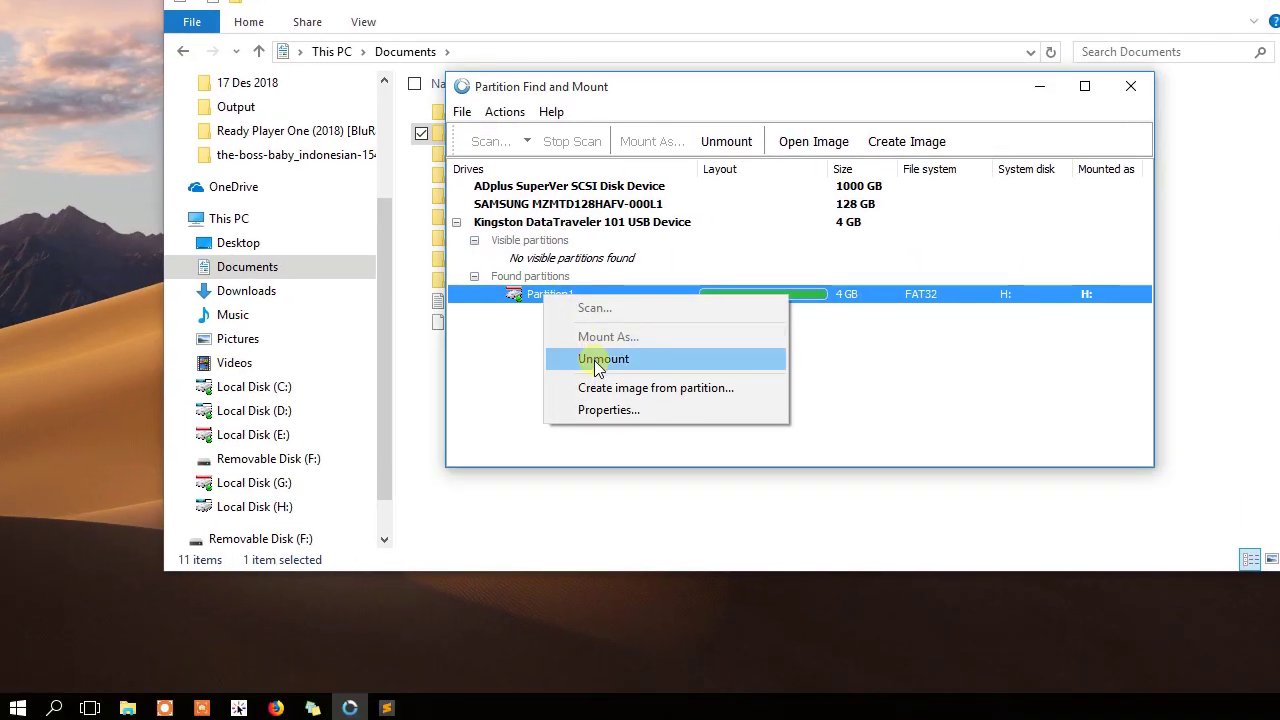
left_click(600, 425)
left_click(866, 338)
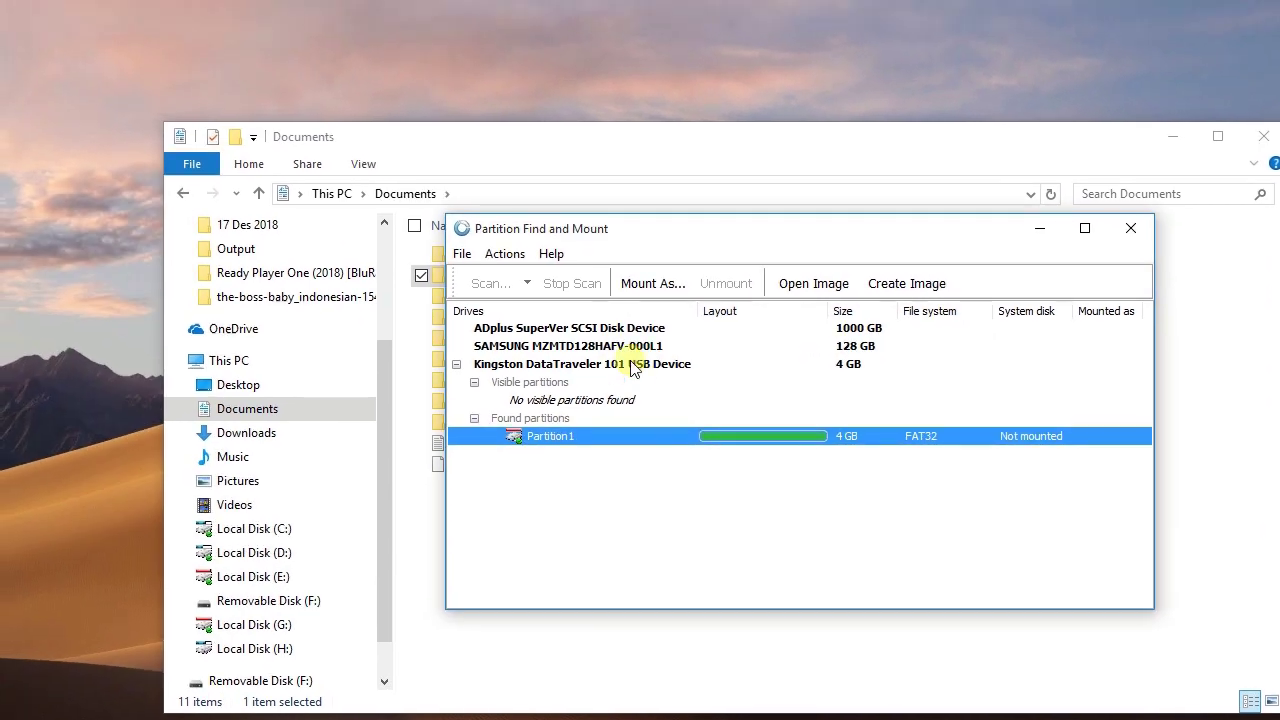
left_click(407, 311)
left_click(581, 376)
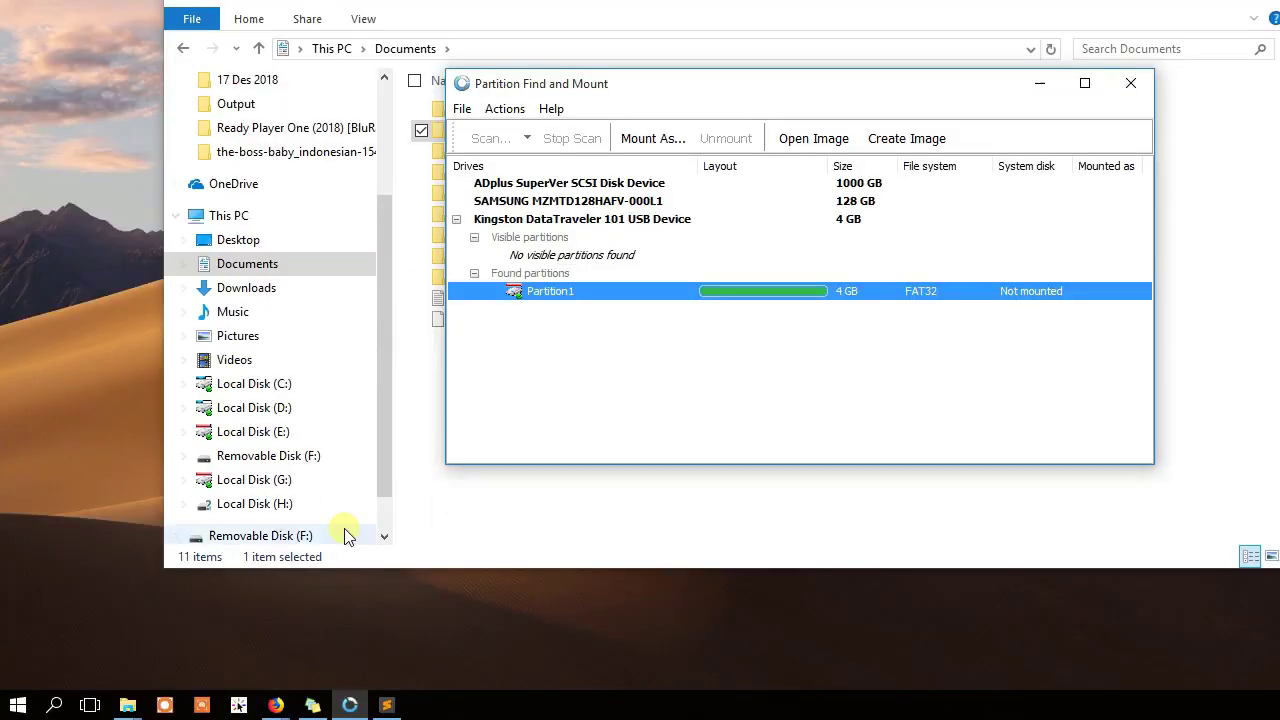
Step: Try to quick-format Removable Disk (F:) as FAT32 with the volume label FlashDrive
left_click(306, 644)
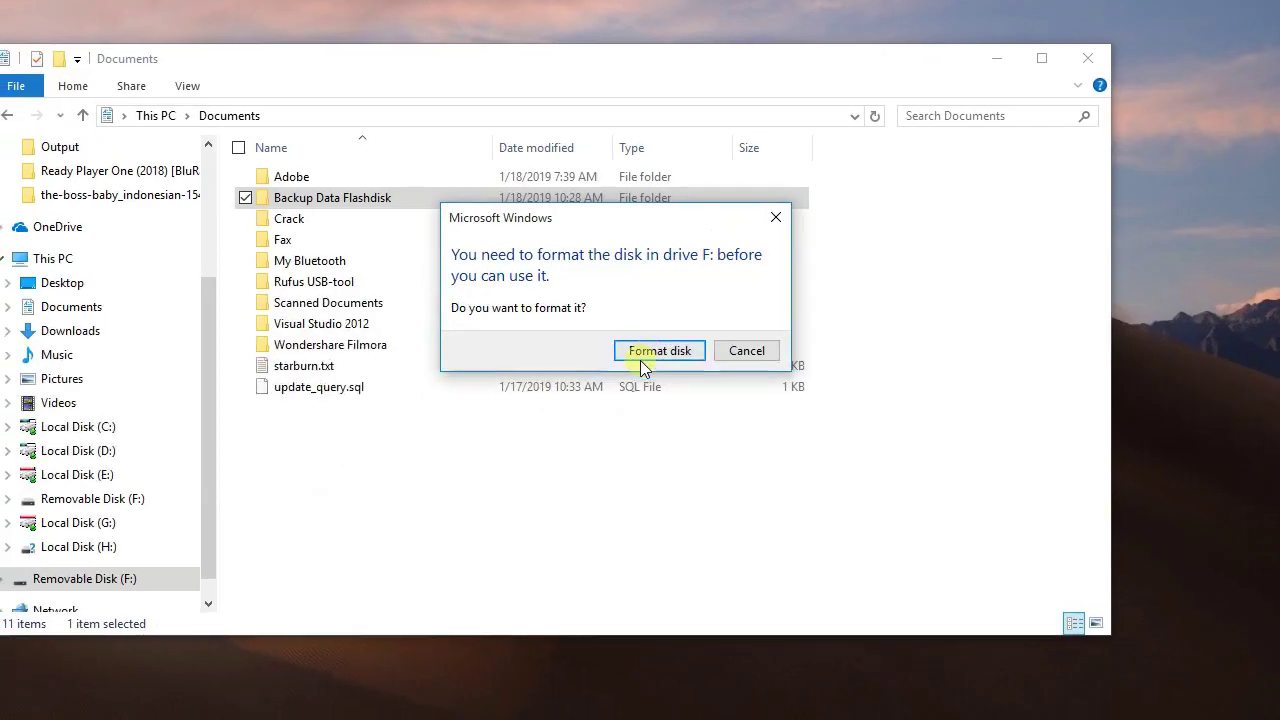
left_click(815, 285)
left_click(200, 405)
type("Flashdrive")
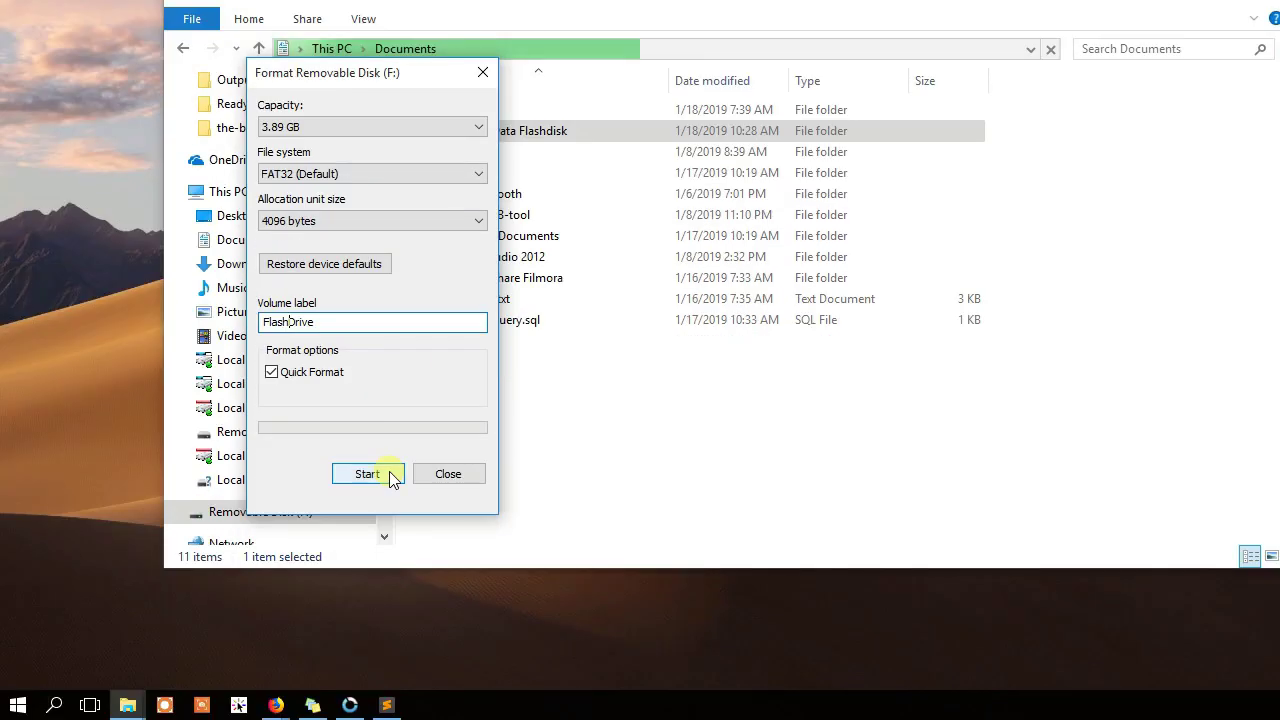
left_click(367, 653)
left_click(827, 398)
left_click(810, 452)
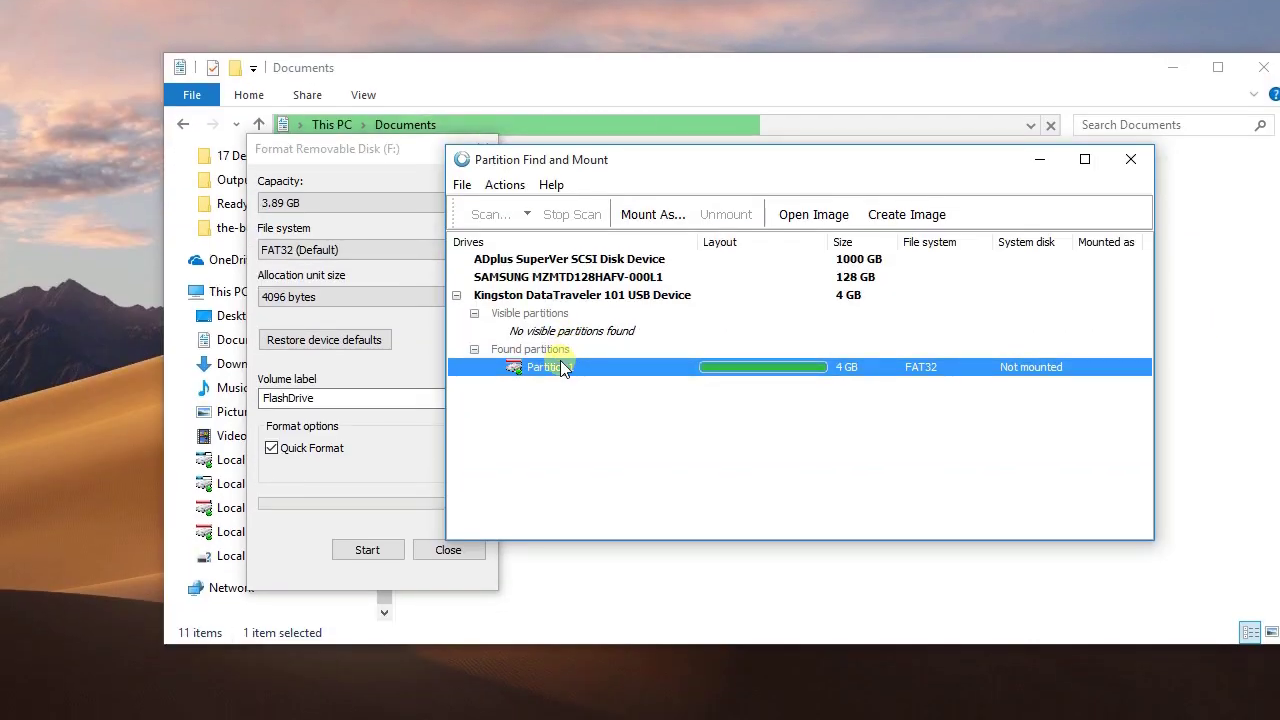
Step: Close Partition Find and Mount and the format dialog for Removable Disk (F:)
left_click(543, 212)
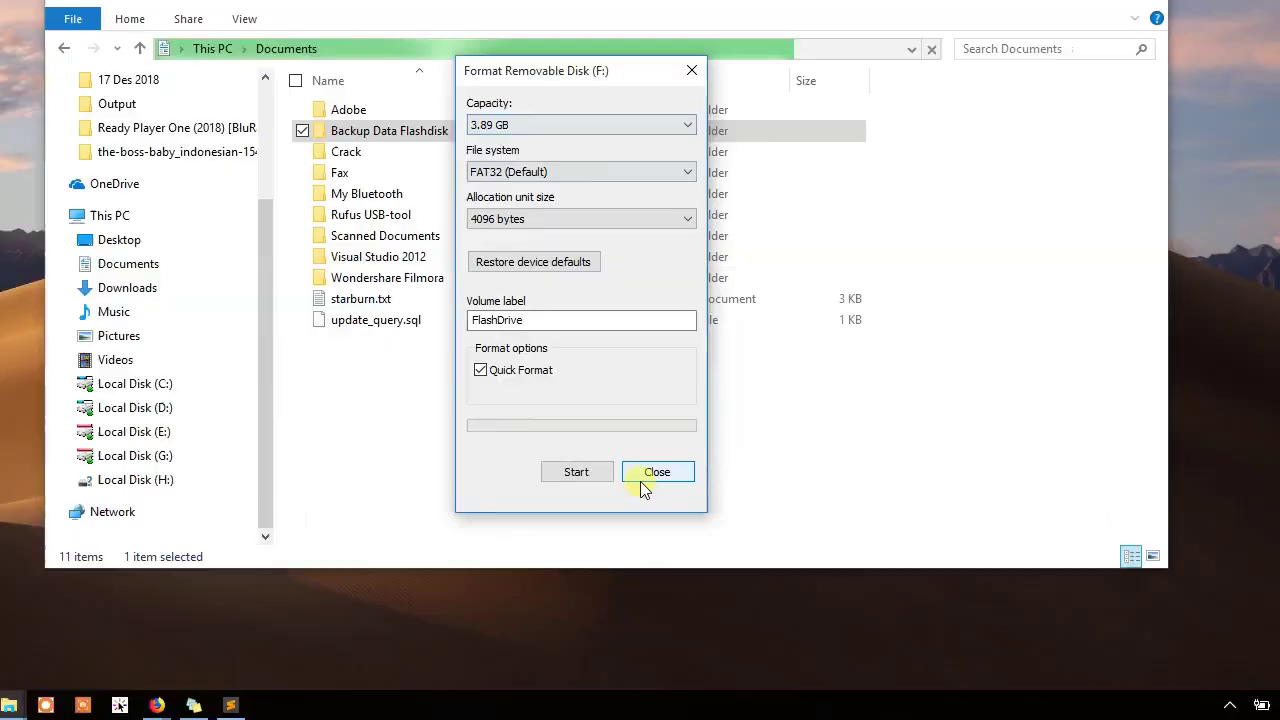
left_click(441, 658)
left_click(603, 475)
Step: Open Disk Management in a maximized Computer Management window and check the operations available for the (F:) partition on Disk 2
key("super")
key("super")
right_click(254, 212)
left_click(56, 405)
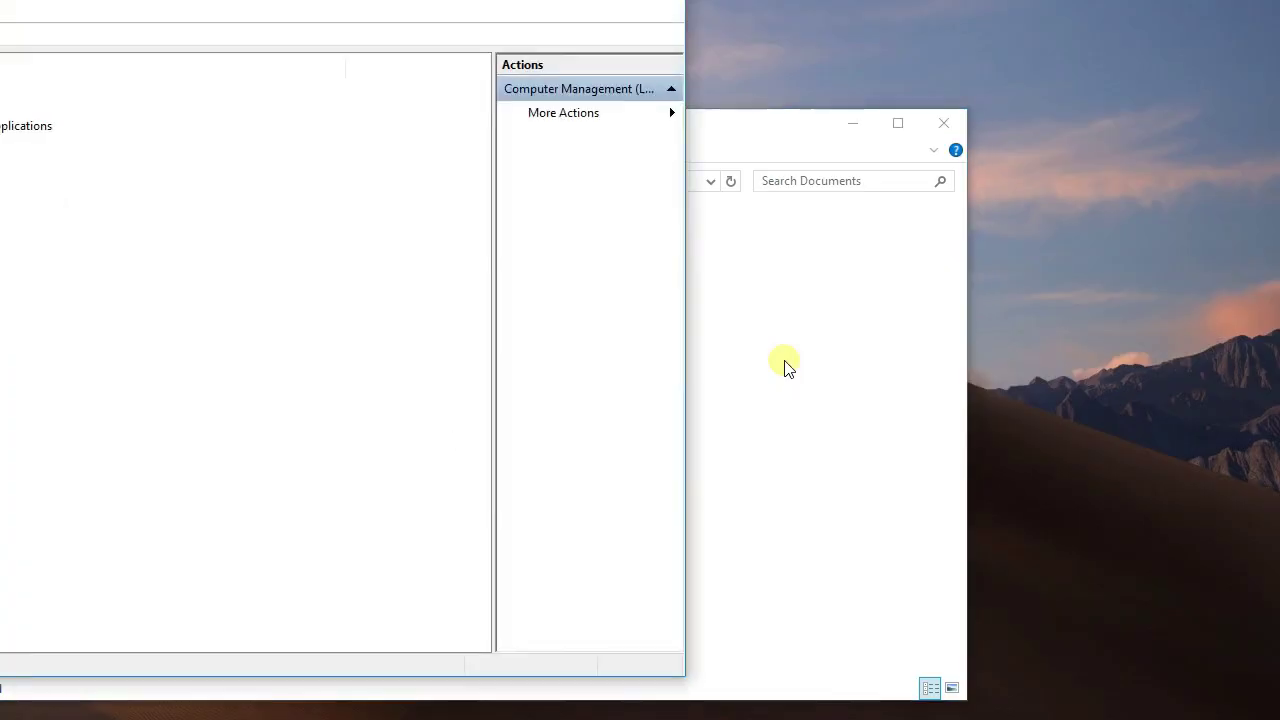
left_click(197, 245)
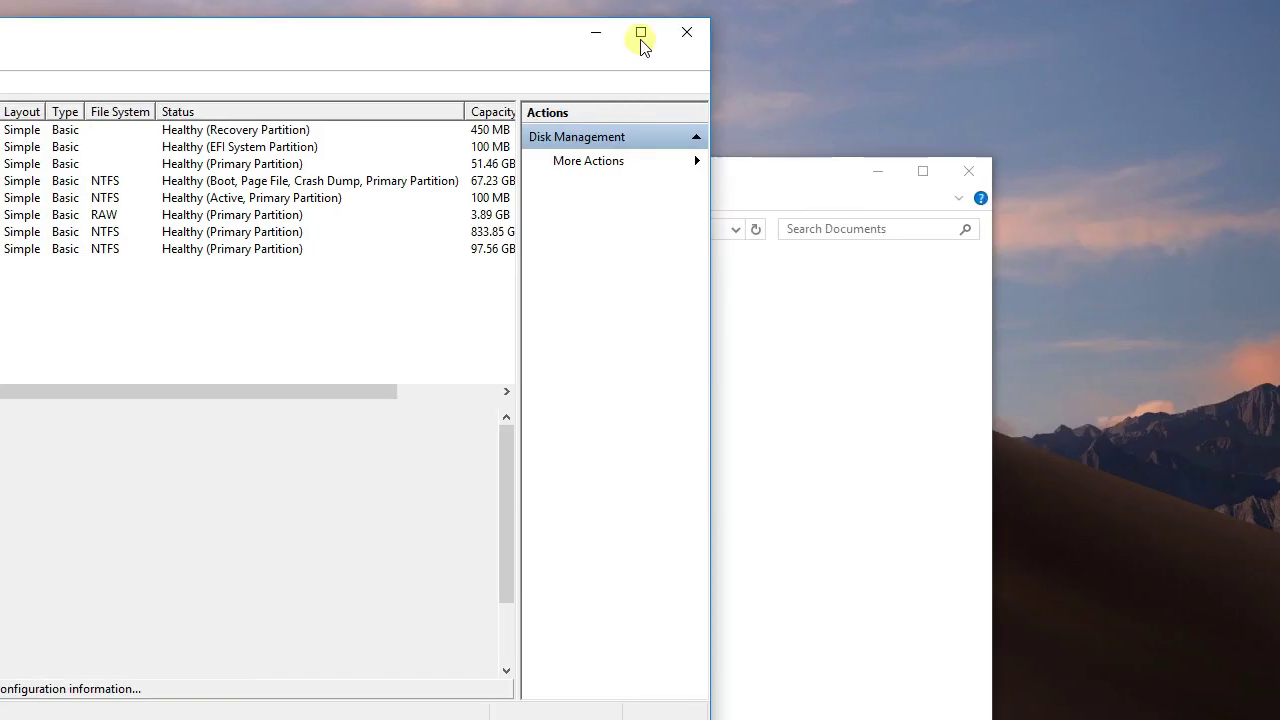
left_click(935, 32)
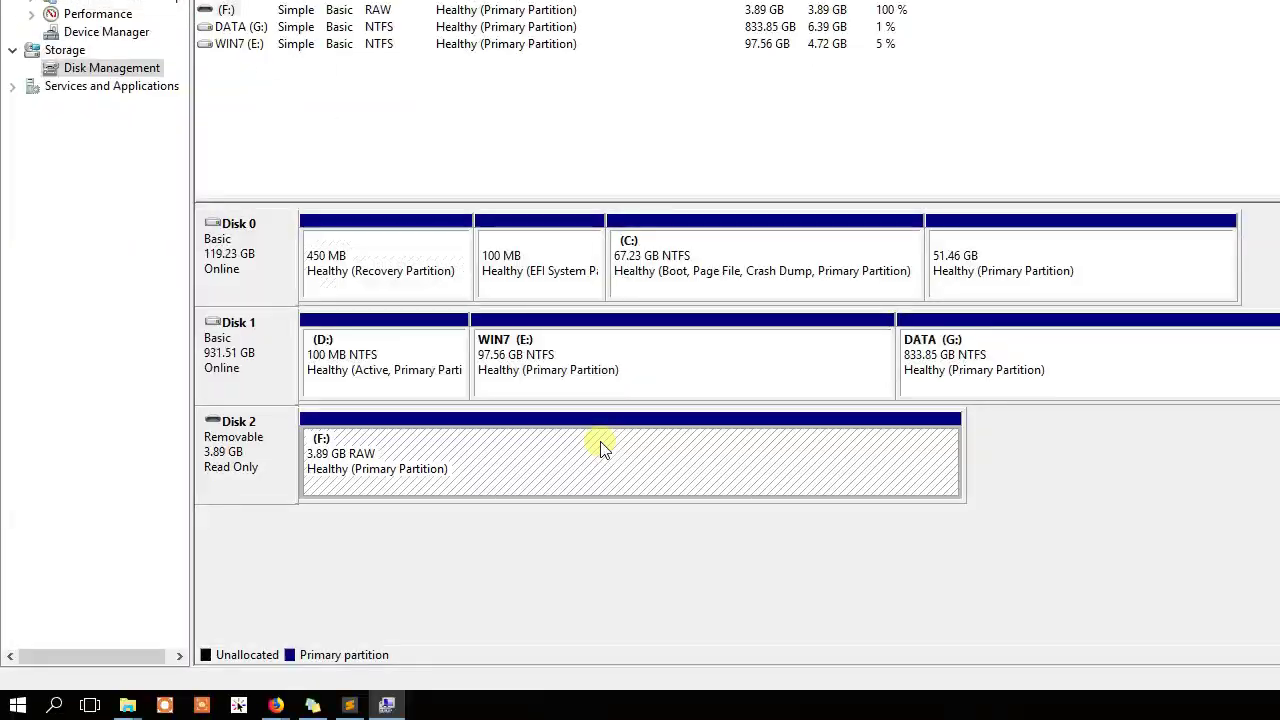
right_click(603, 449)
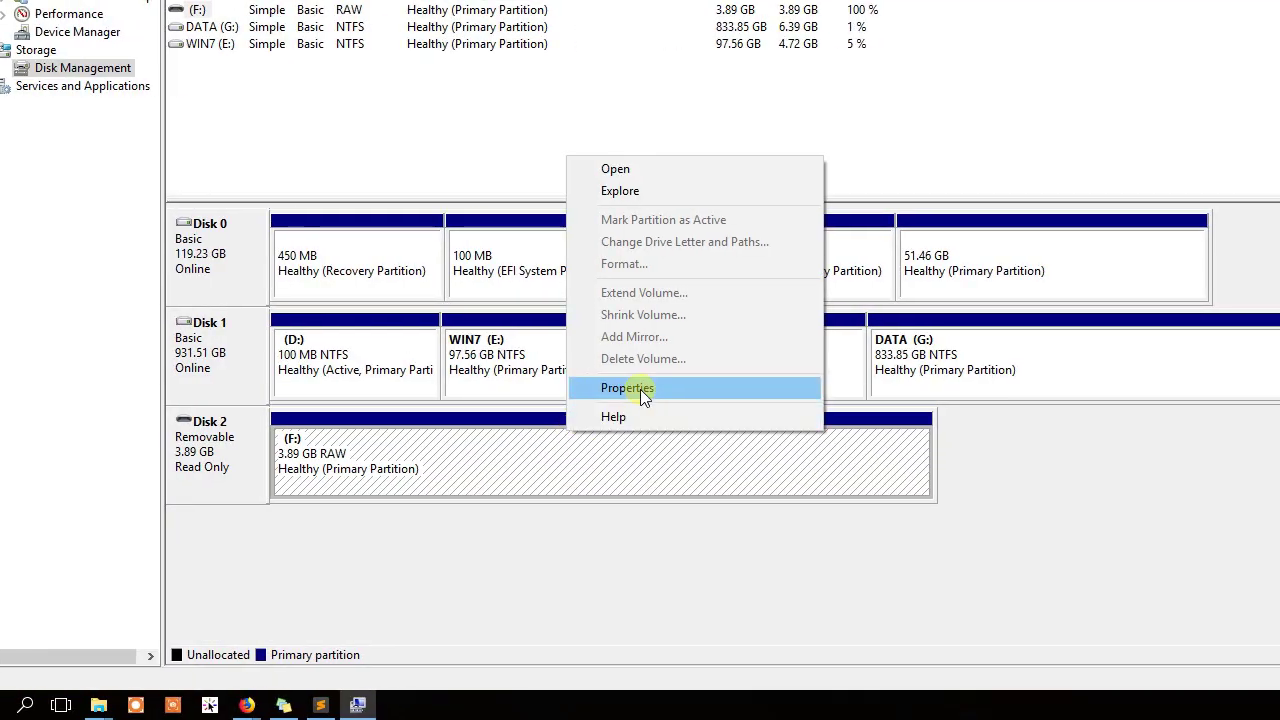
left_click(640, 389)
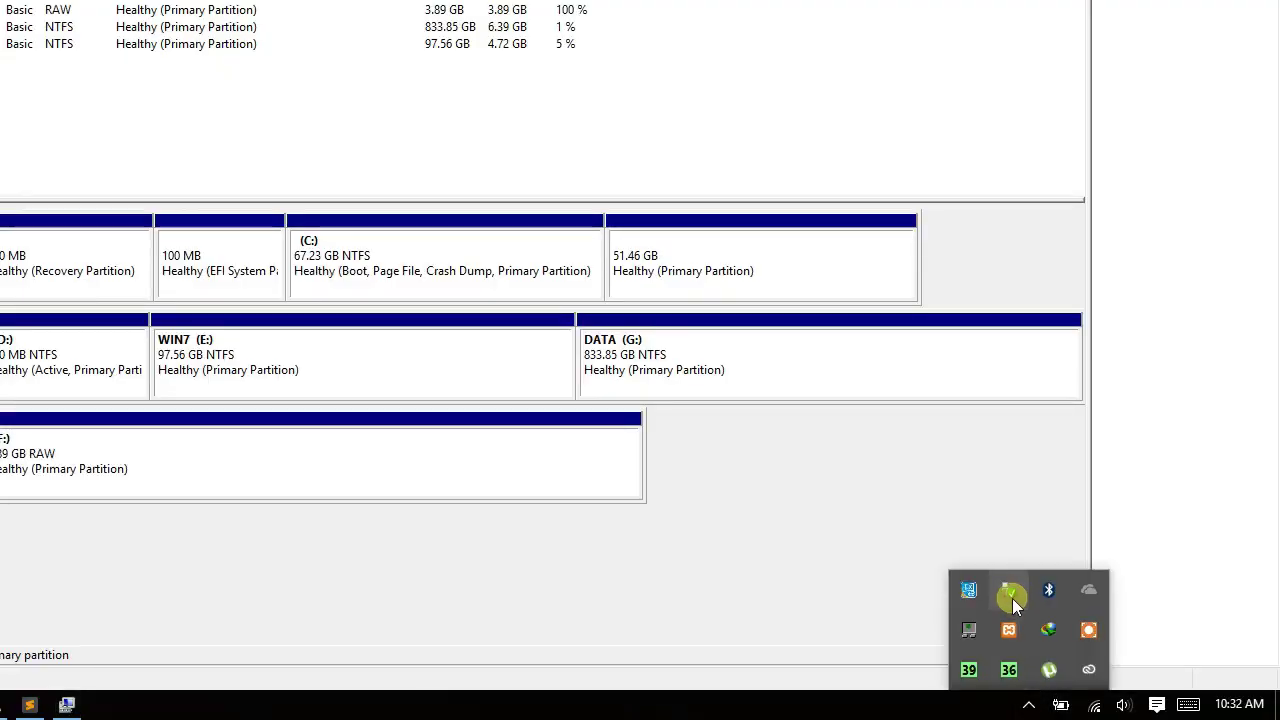
Step: Eject the DataTraveler 101 flash drive and dismiss the USB device notification
left_click(1012, 597)
left_click(1051, 565)
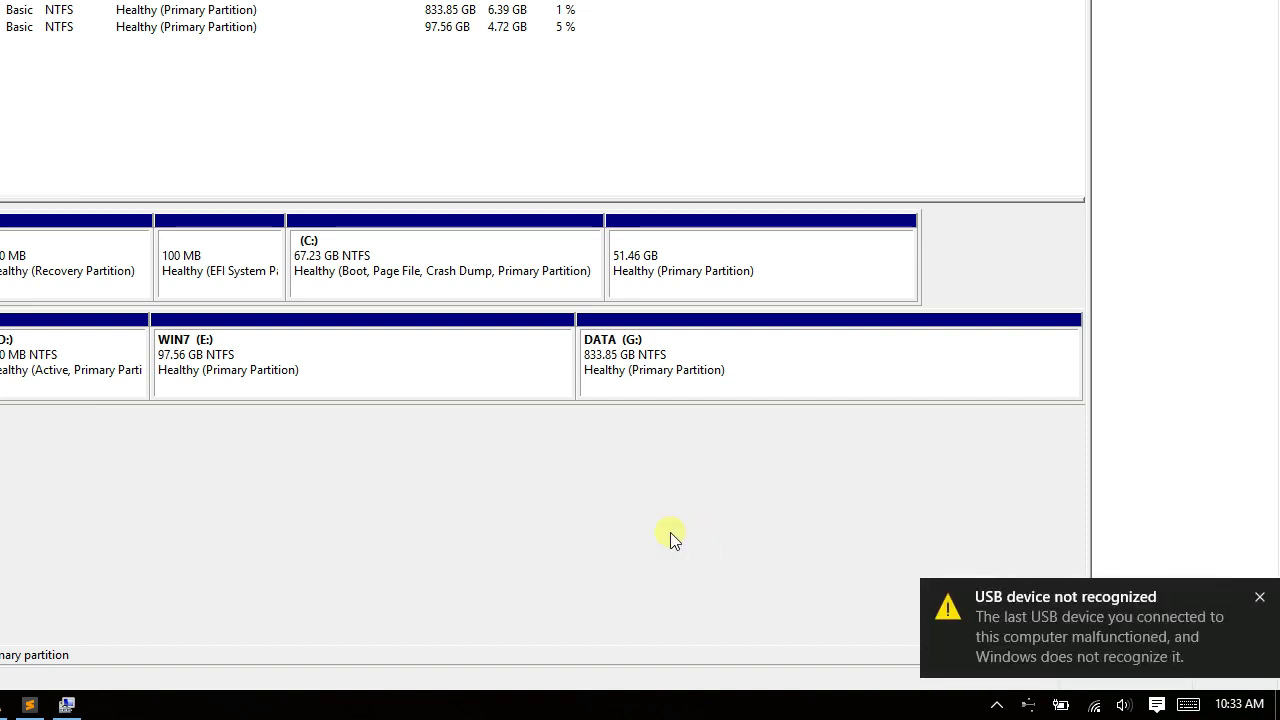
left_click(1260, 597)
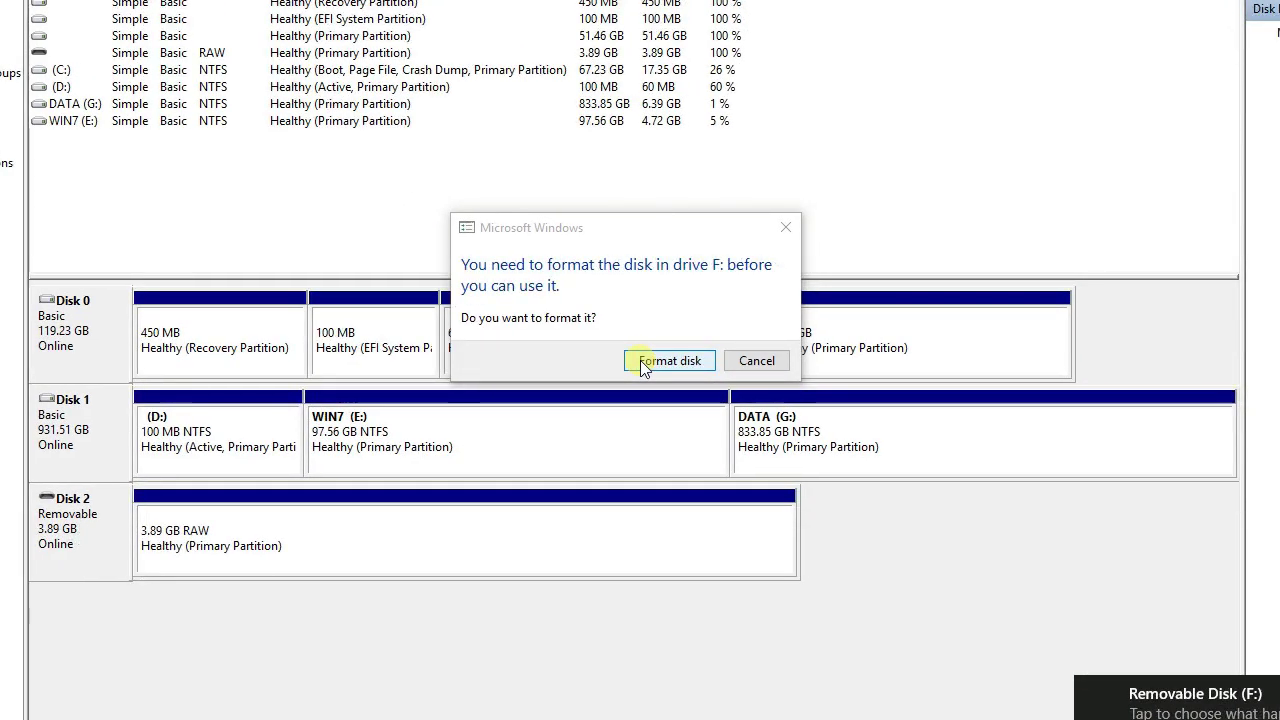
Step: Try again to quick-format the reconnected drive F: as FAT32 labelled FlashDrive, then close the format dialog
left_click(514, 283)
left_click(181, 346)
type("FlashDrive")
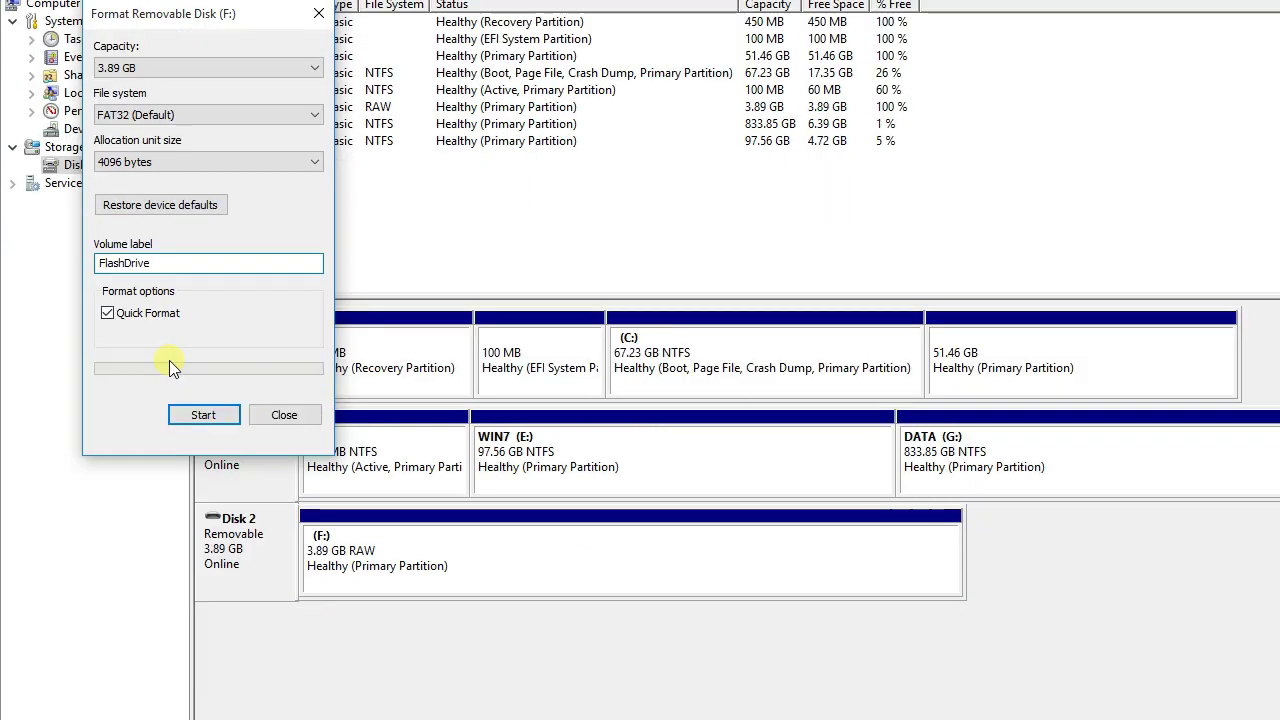
left_click(205, 355)
left_click(815, 306)
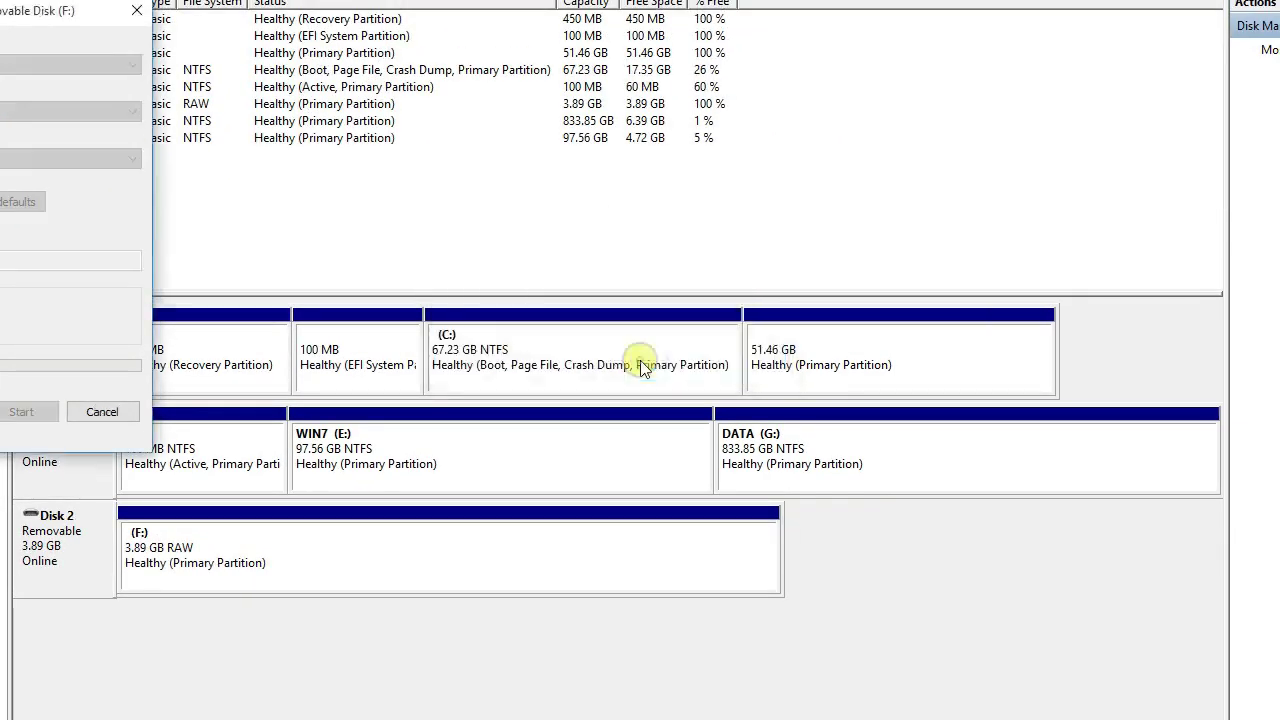
left_click(807, 301)
left_click(318, 96)
left_click(680, 294)
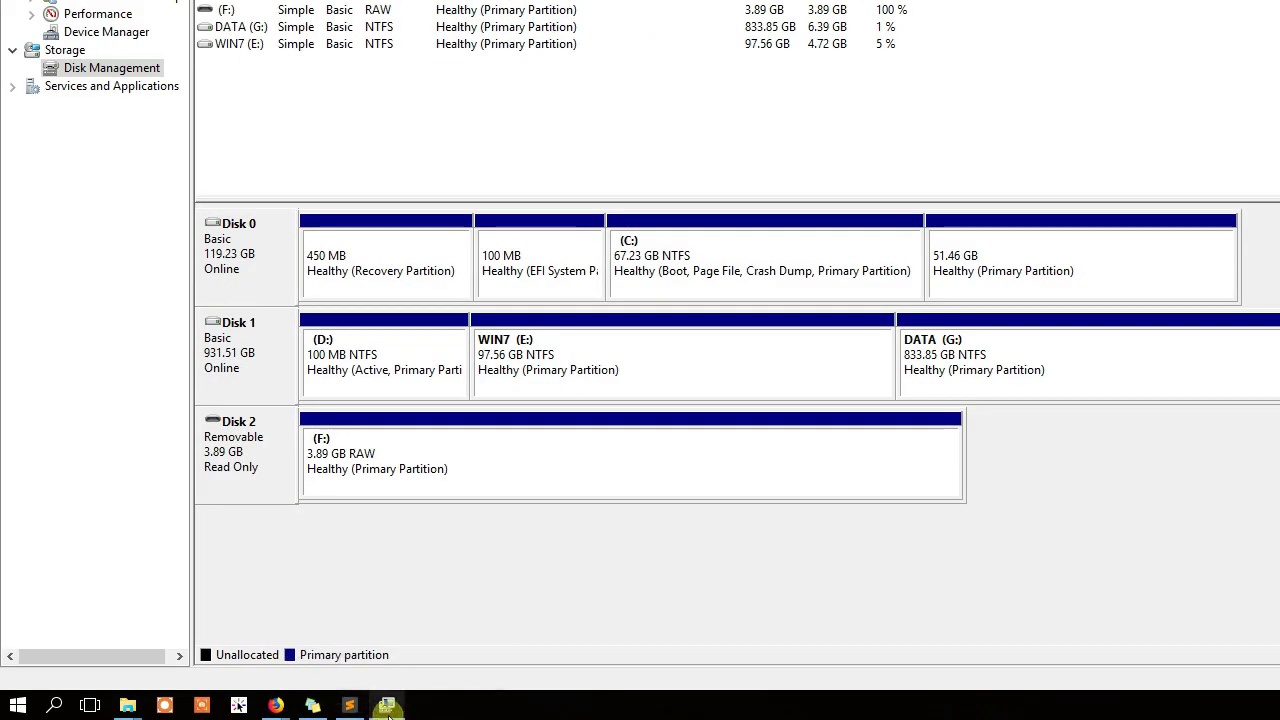
Step: Try to open Removable Disk (F:) from the Documents window in File Explorer, then minimize that window
mouse_move(128, 700)
left_click(300, 620)
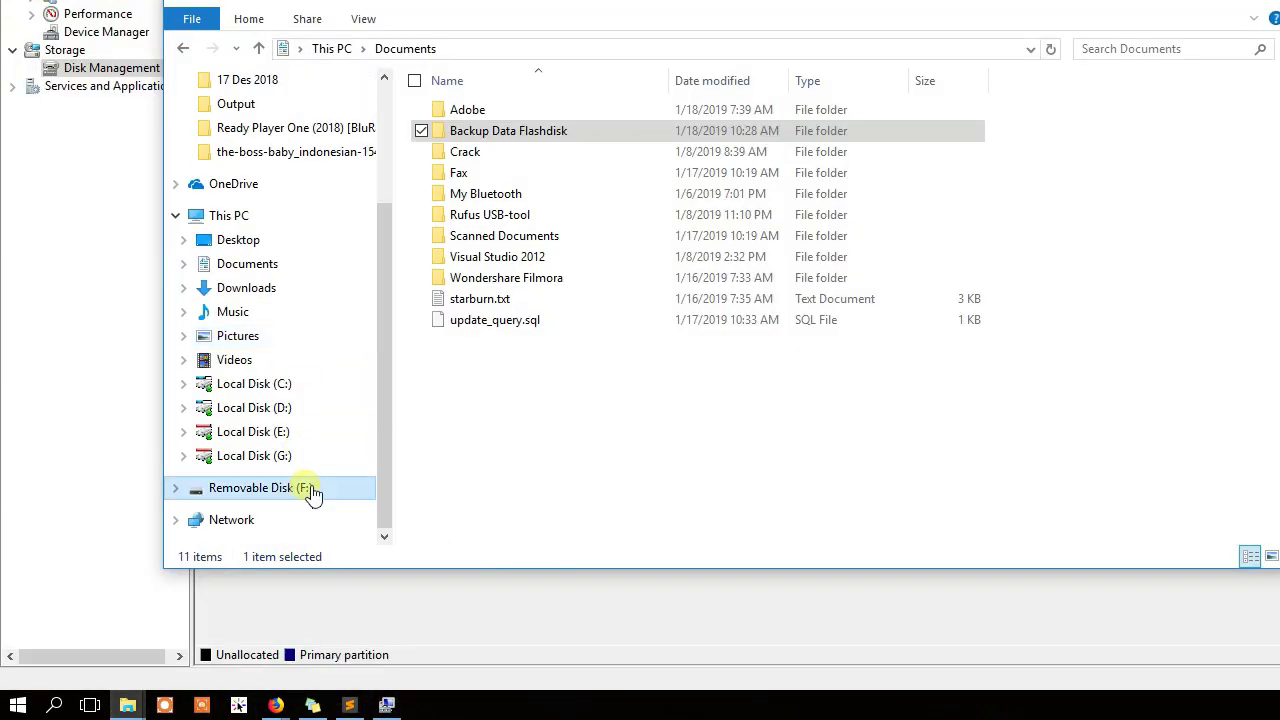
left_click(313, 494)
left_click(927, 209)
left_click(915, 238)
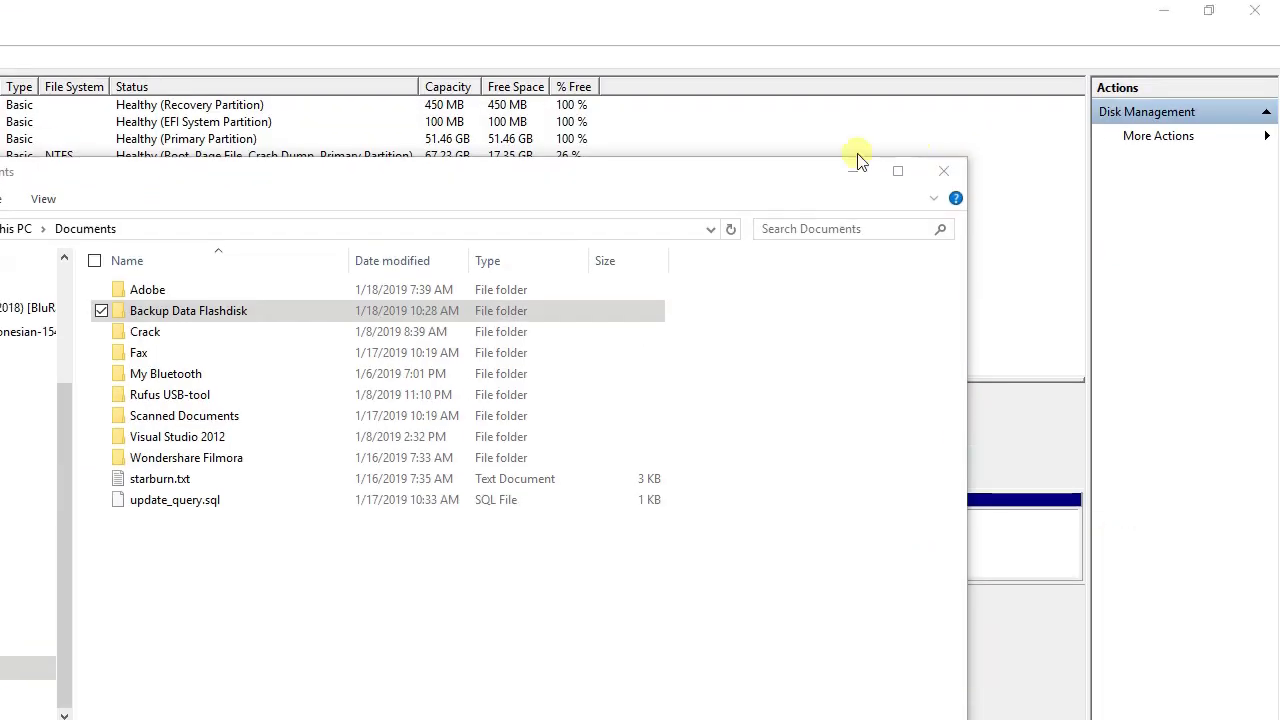
left_click(854, 168)
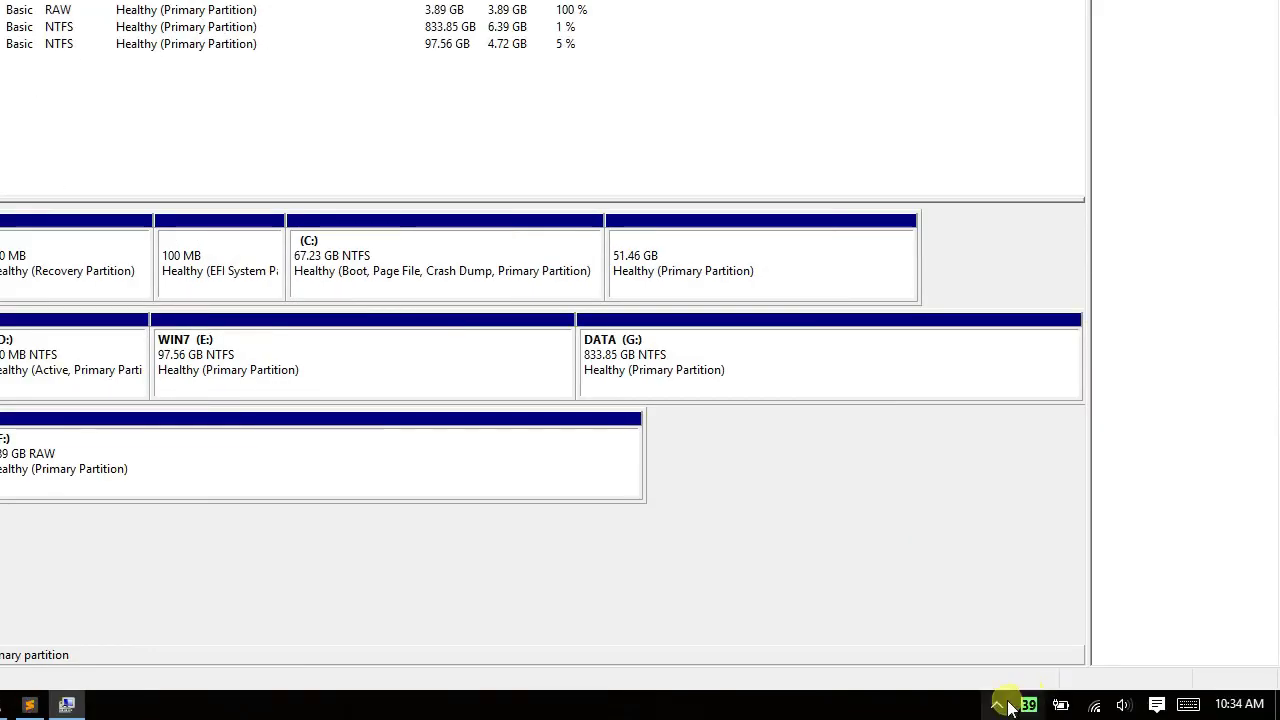
Step: Eject the DataTraveler 101 again and dismiss the notification
left_click(1004, 704)
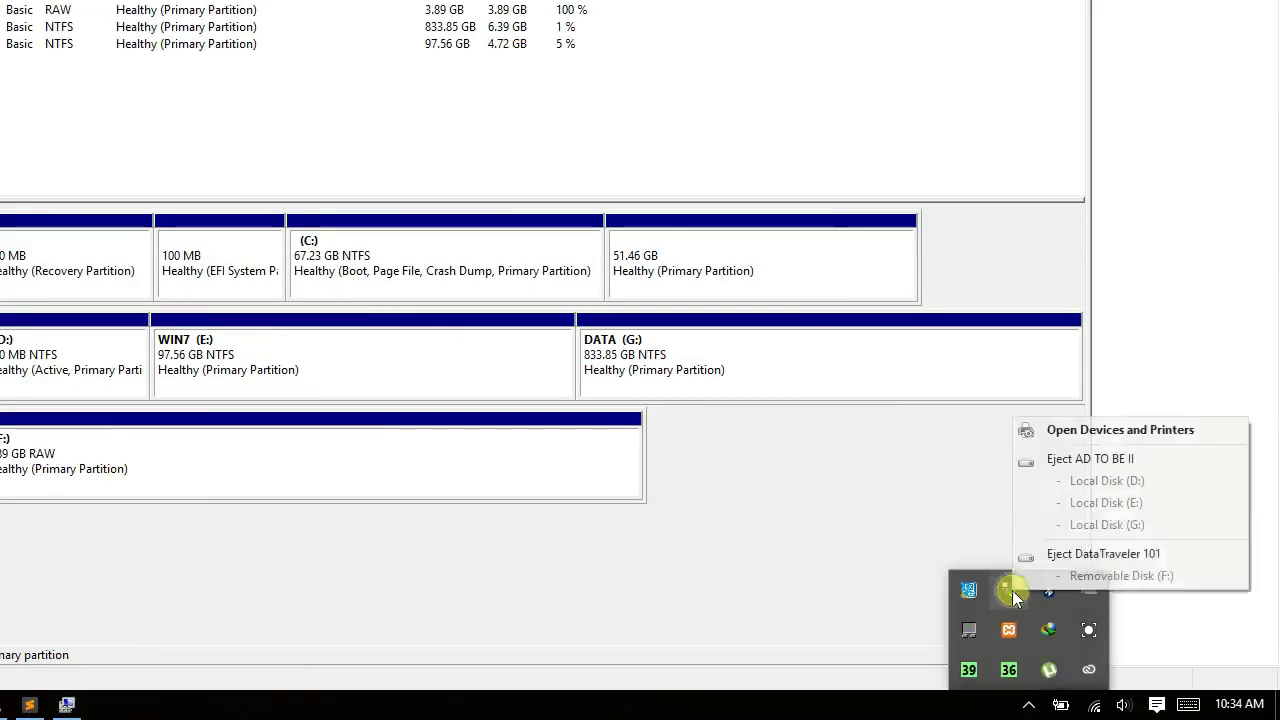
left_click(1014, 594)
left_click(1090, 555)
left_click(1260, 595)
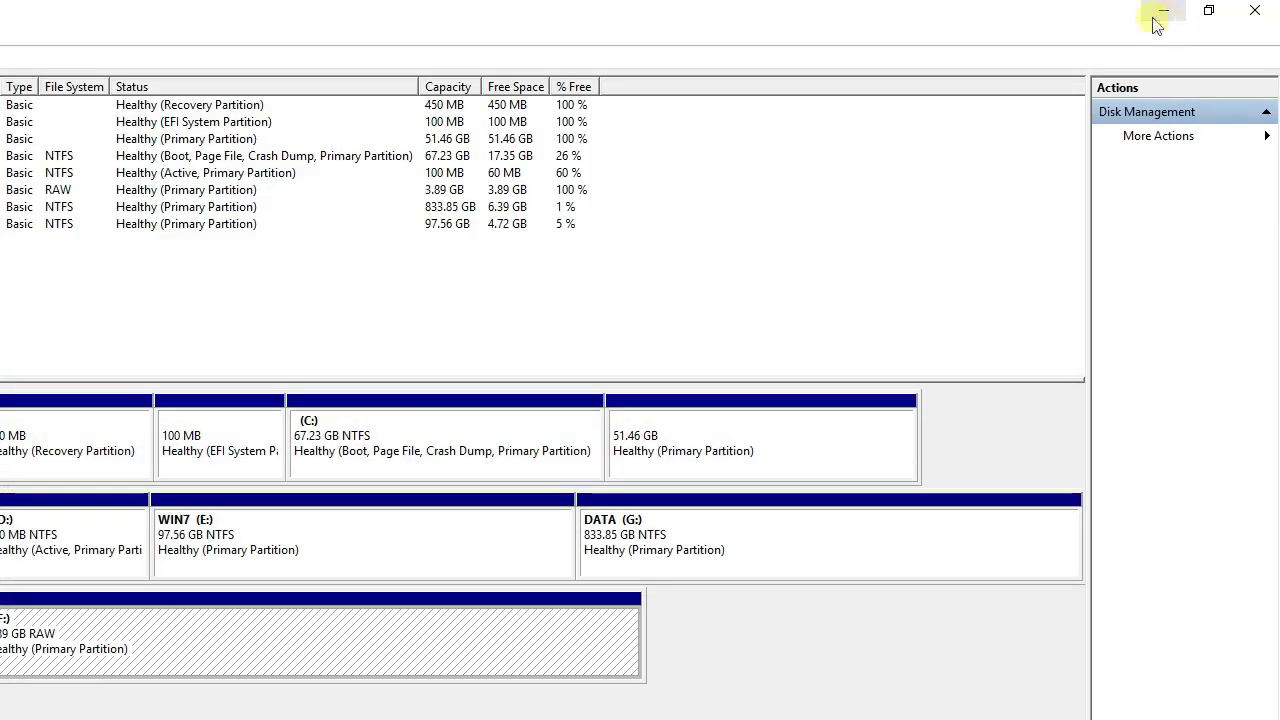
Step: Try to quick-format drive F: as NTFS with the default allocation unit size, accepting the data-loss warning and dismissing the result message
right_click(568, 458)
left_click(628, 297)
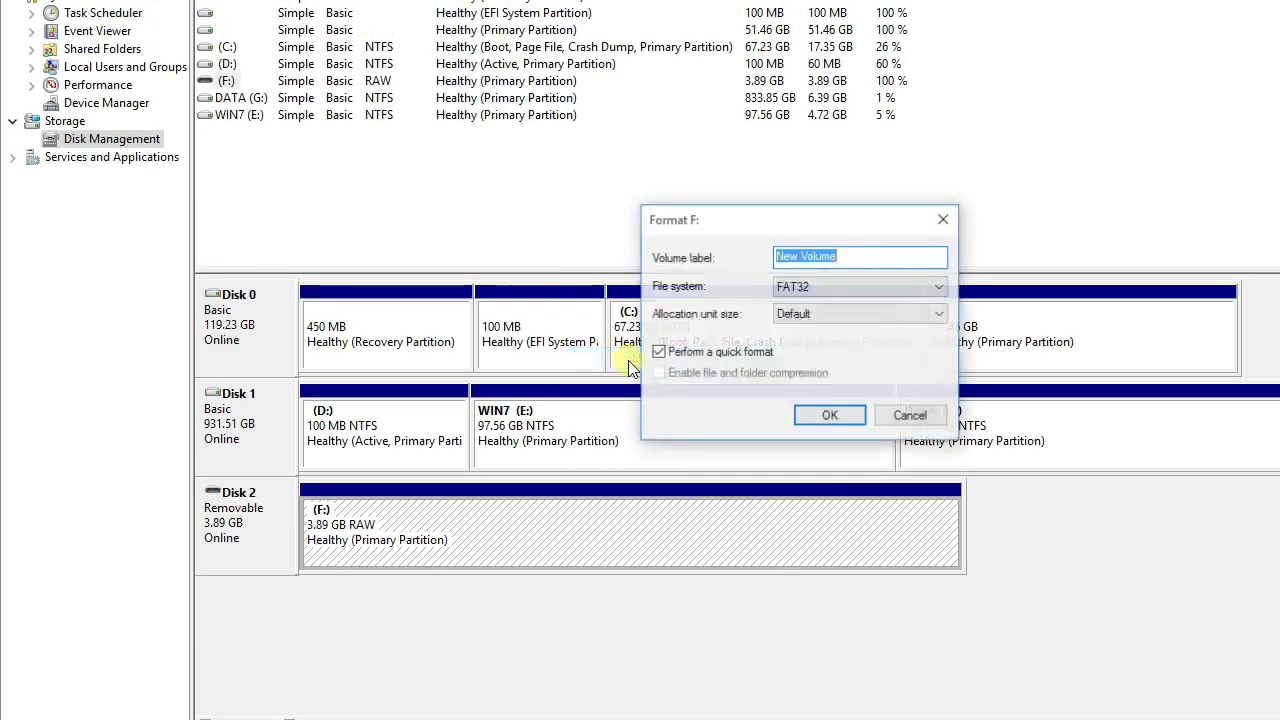
left_click(840, 226)
left_click(836, 243)
left_click(836, 253)
left_click(836, 264)
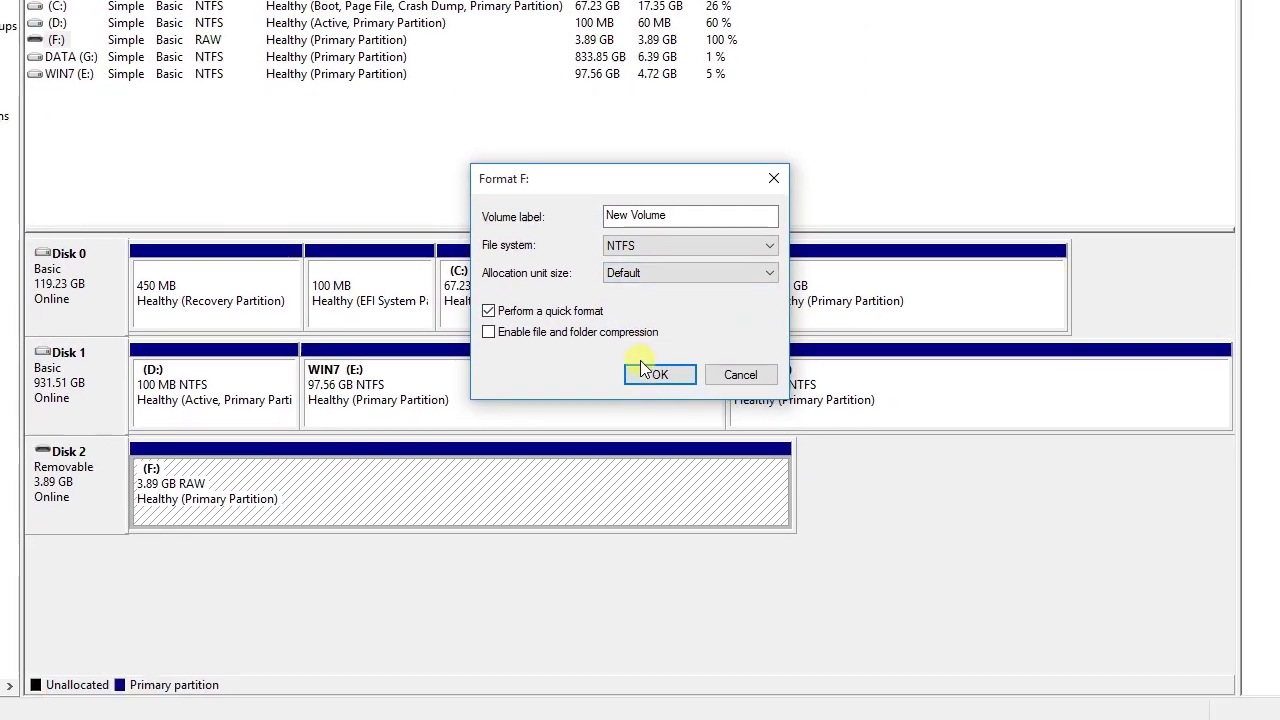
left_click(640, 369)
left_click(692, 382)
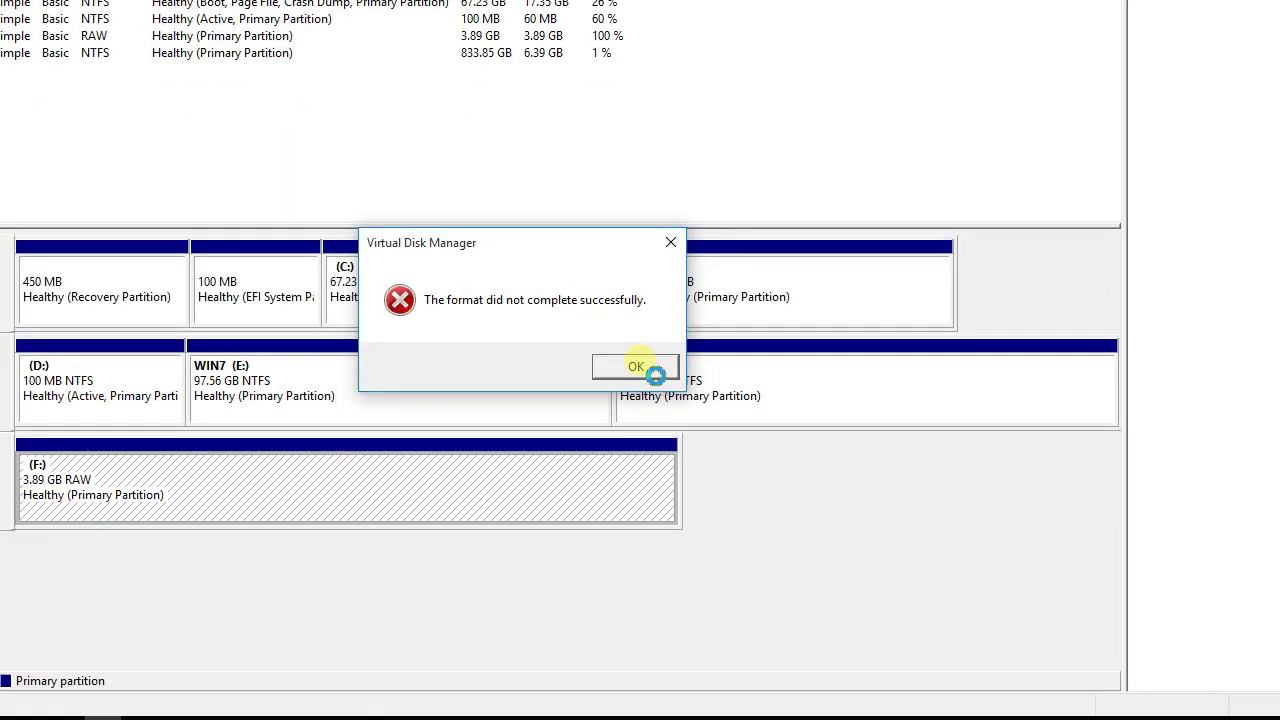
left_click(707, 356)
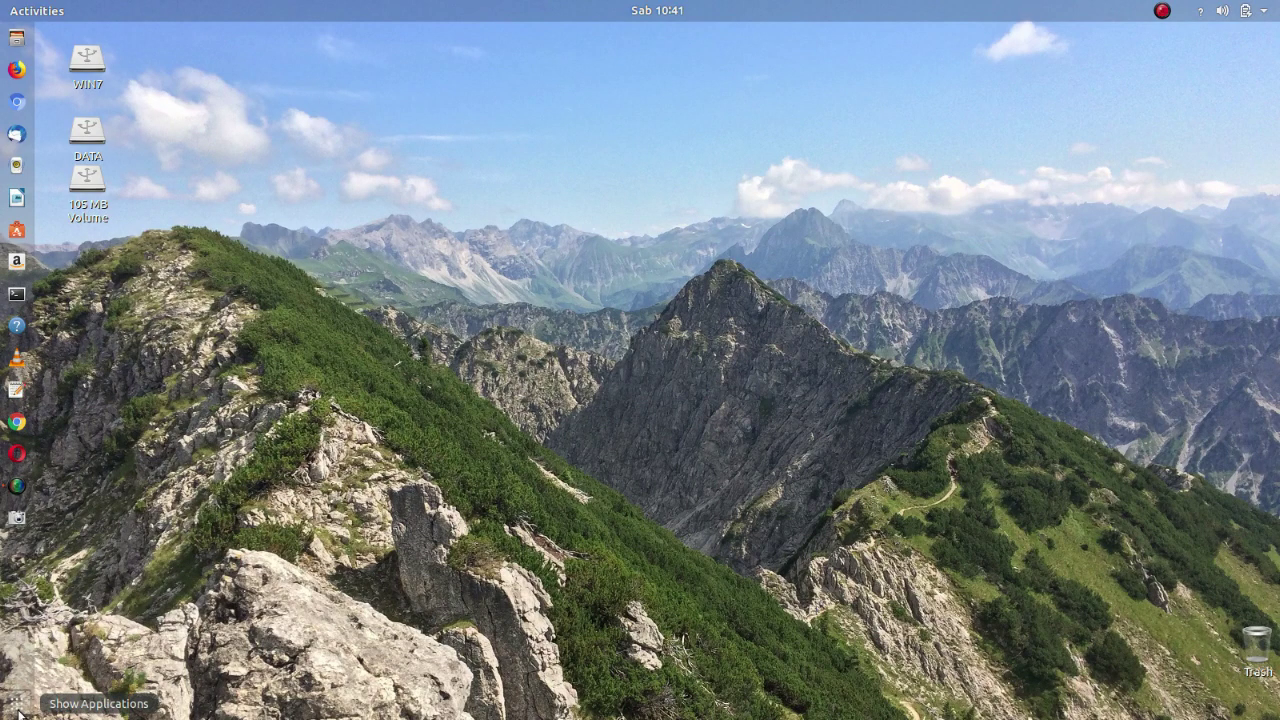
Step: Search the Ubuntu applications for "drive", switch to the Disks utility, and select the 4,2 GB Kingston DataTraveler 101 thumb drive
left_click(17, 703)
type("drive")
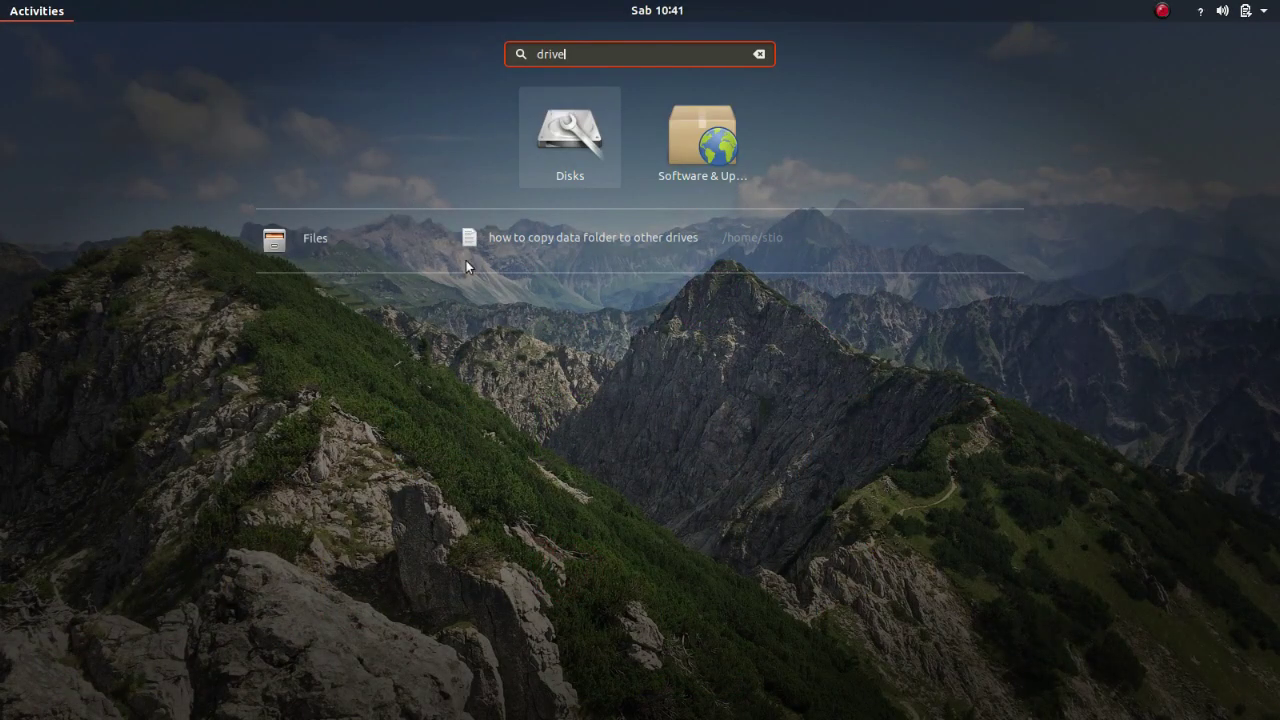
left_click(570, 151)
left_click(442, 182)
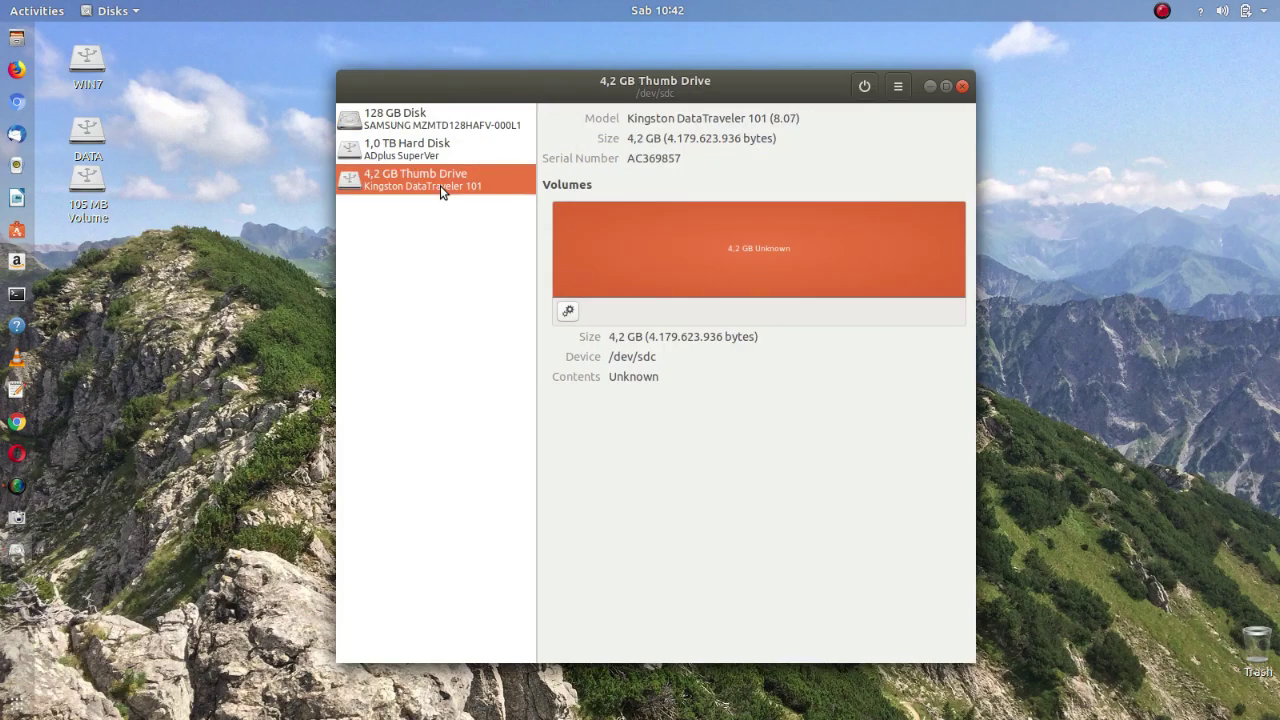
Step: Try to format the thumb drive's volume as NTFS, named FlashDrive, with Erase turned on to overwrite existing data
left_click(568, 312)
left_click(589, 333)
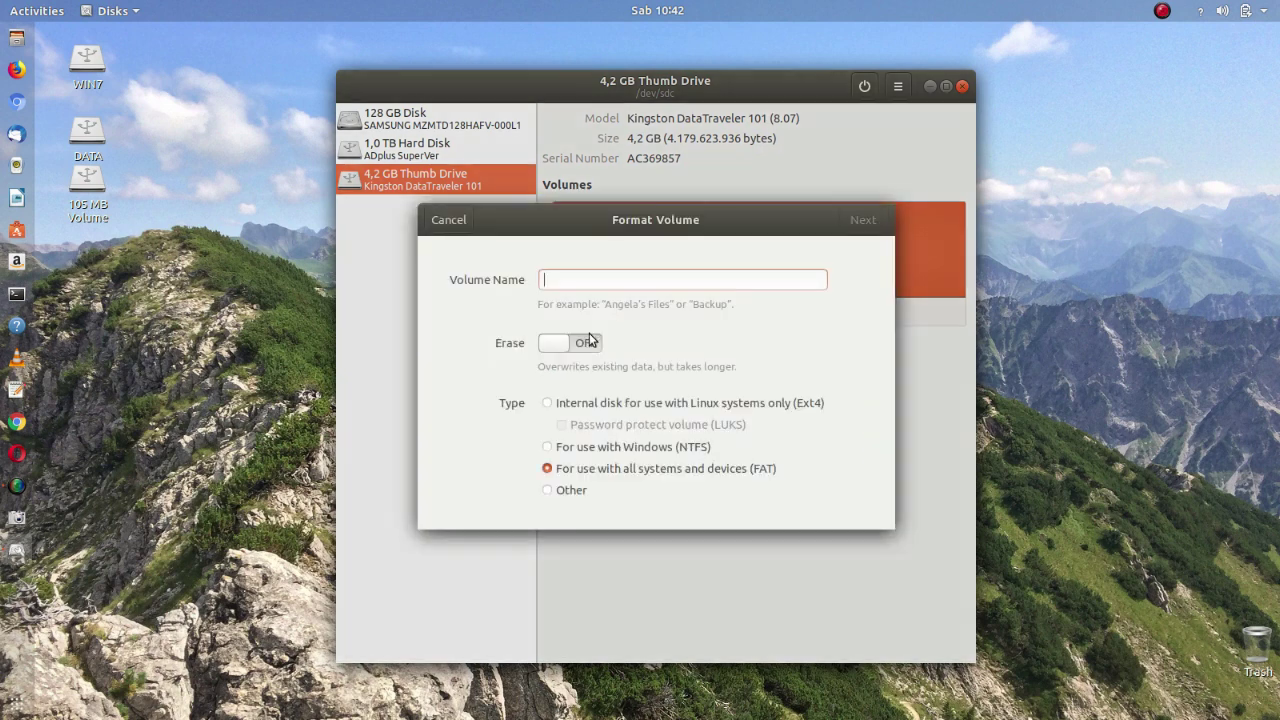
type("FlashDrive")
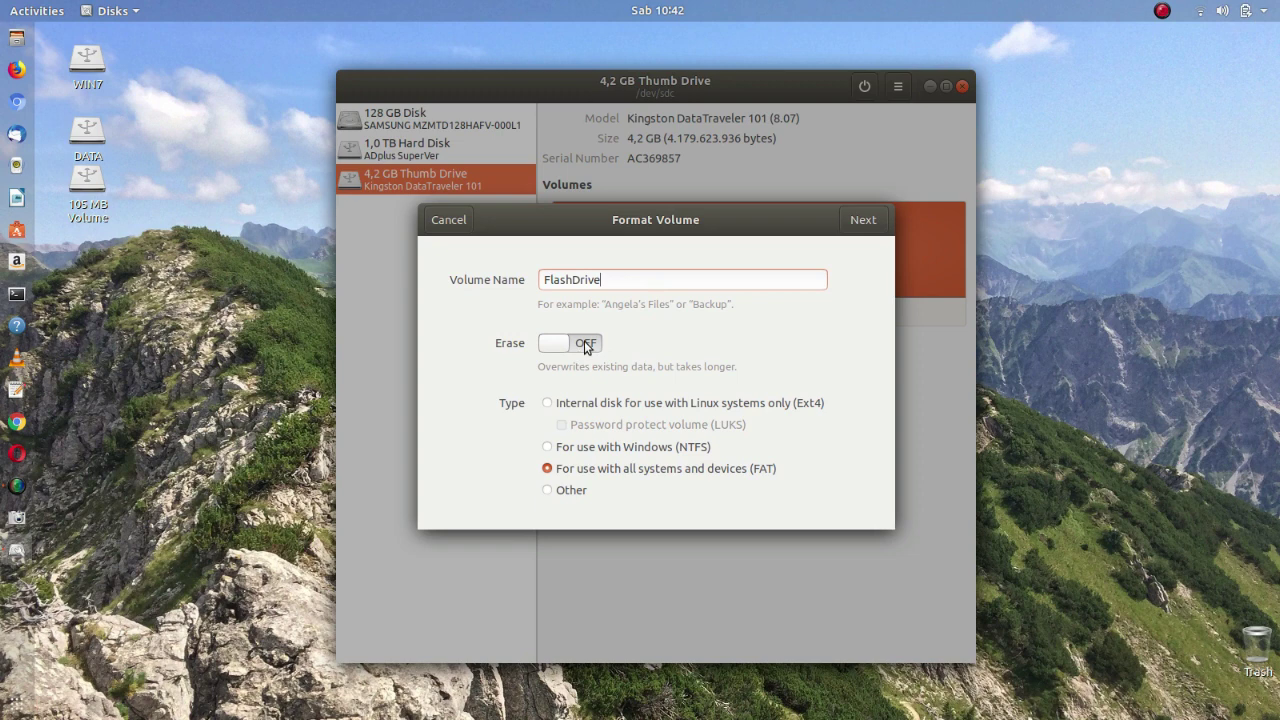
left_click(586, 344)
left_click(622, 451)
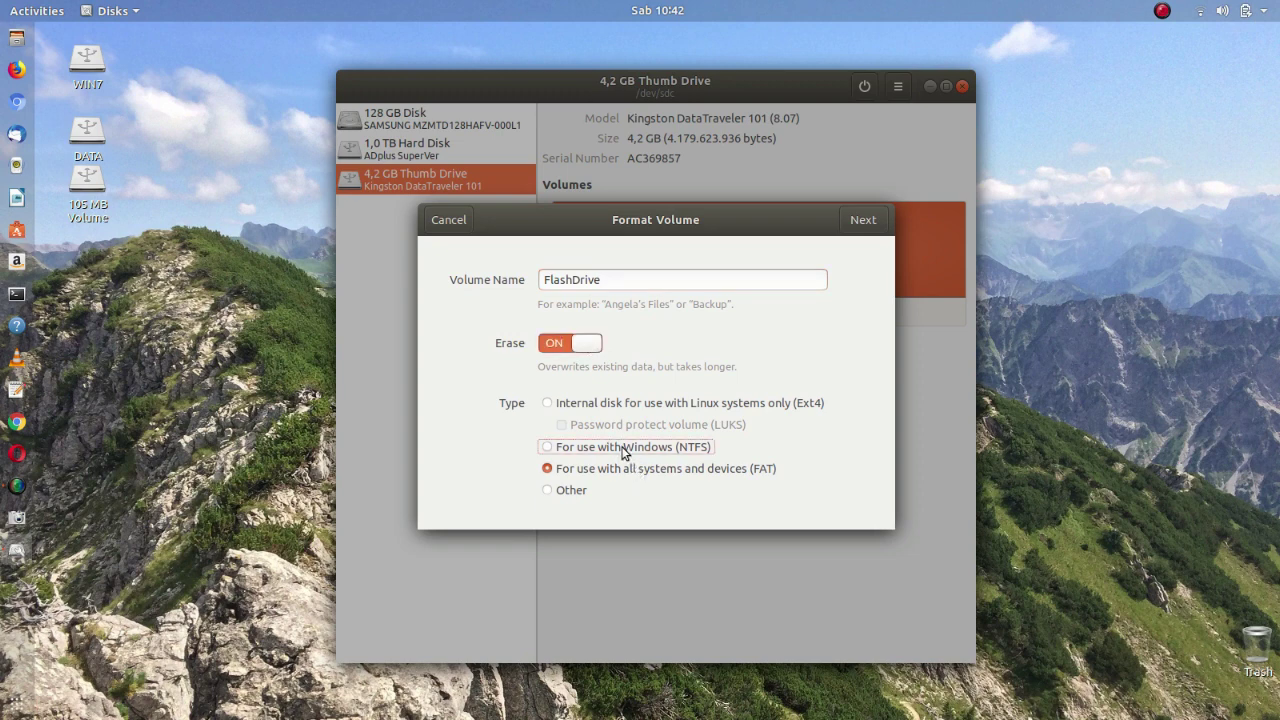
left_click(858, 220)
left_click(858, 220)
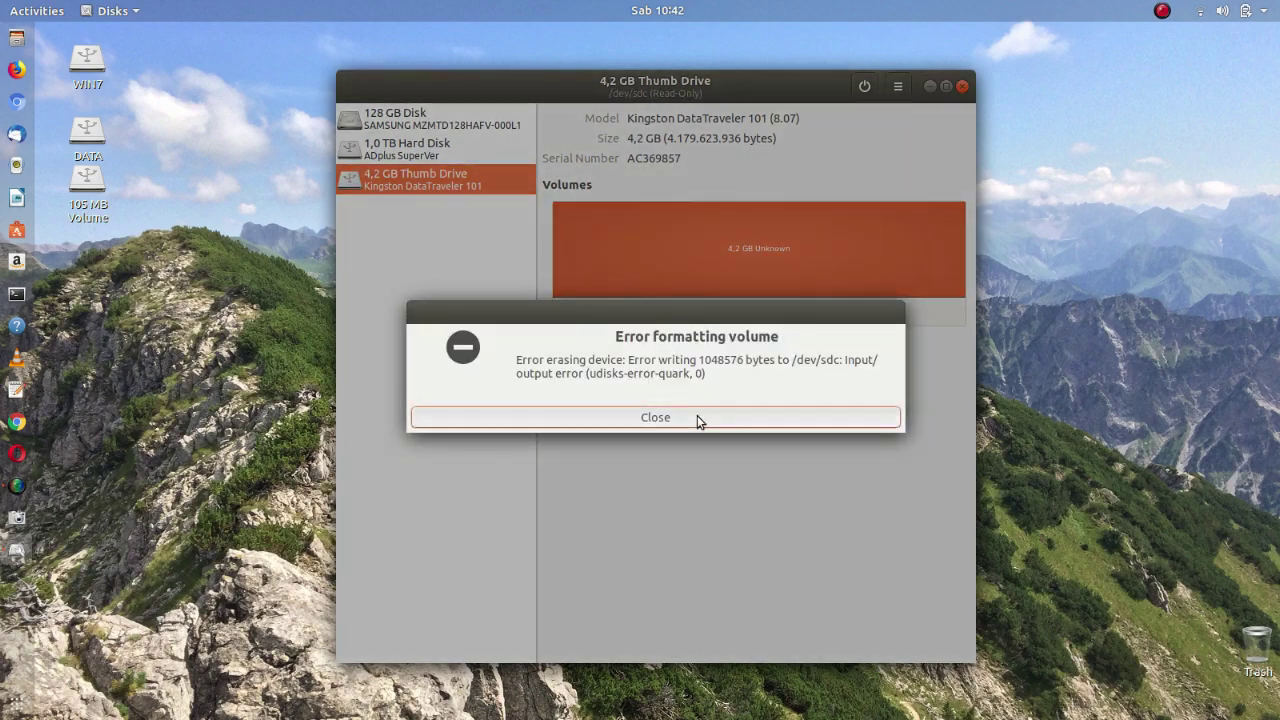